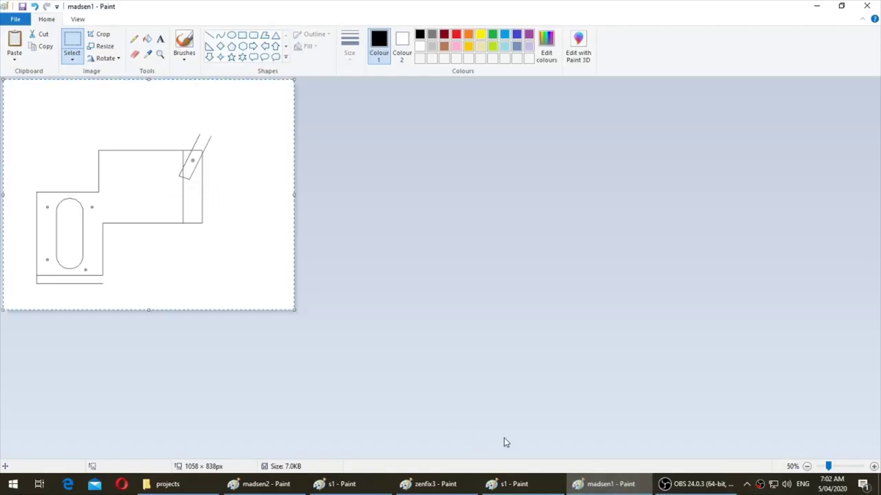
# - Paste the slotted plate outline into the madsen2 drawing and flip it horizontally
pyautogui.click(527, 486)
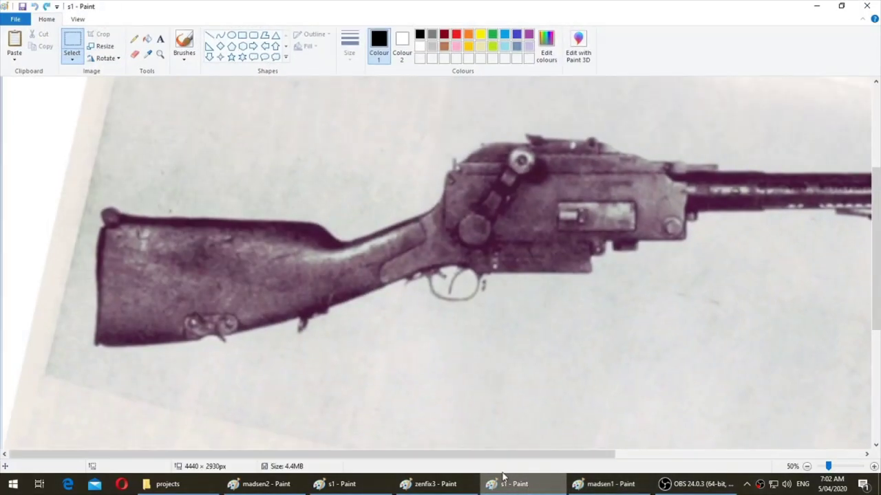
pyautogui.click(337, 484)
pyautogui.click(300, 486)
pyautogui.keyDown('ctrl'); pyautogui.scroll(1, 337, 438); pyautogui.keyUp('ctrl')
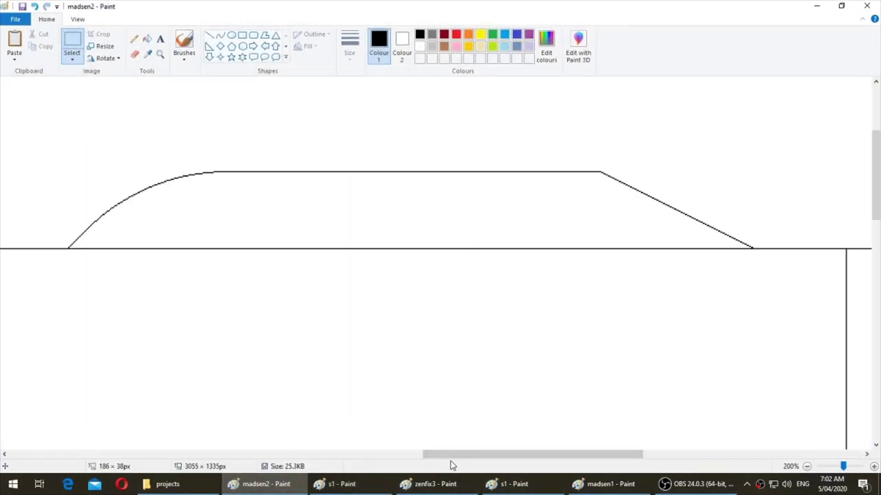
pyautogui.moveTo(451, 462); pyautogui.dragTo(500, 456)
pyautogui.keyDown('ctrl'); pyautogui.scroll(-1, 500, 411); pyautogui.keyUp('ctrl')
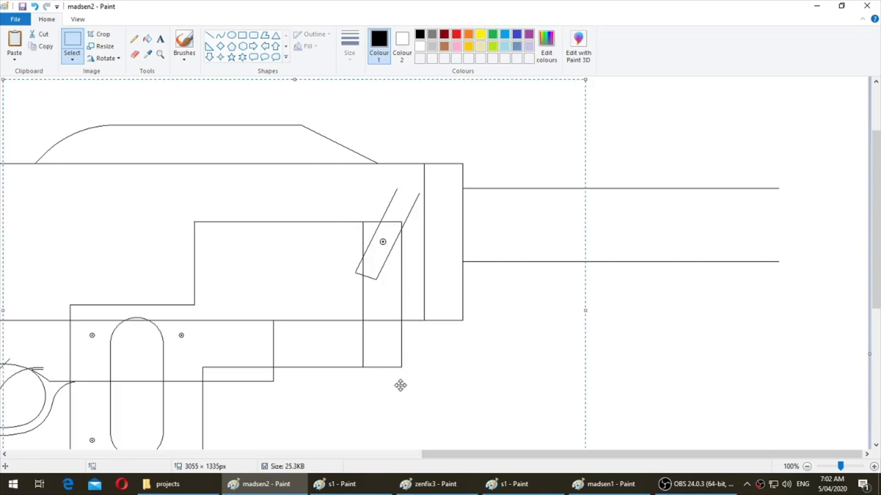
pyautogui.moveTo(400, 386); pyautogui.dragTo(427, 276)
pyautogui.click(91, 58)
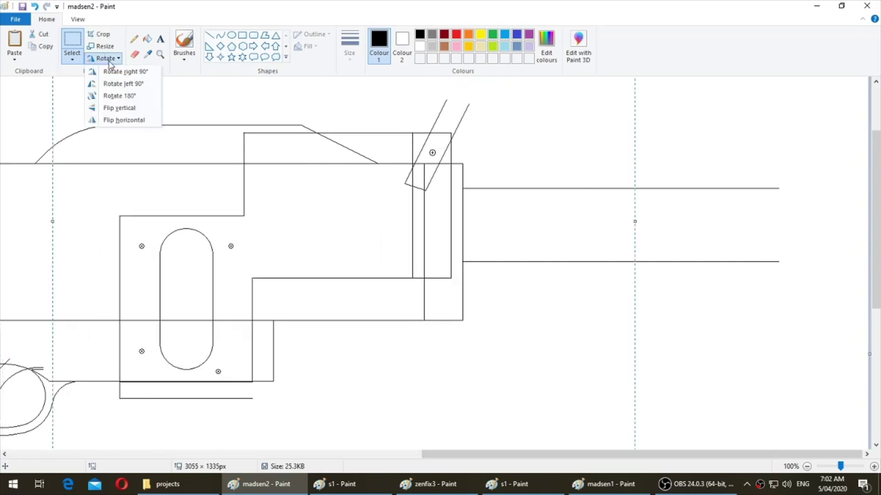
pyautogui.click(141, 121)
# - Align the flipped plate outline's outer edge with the receiver's front edge and deselect it
pyautogui.moveTo(466, 330)
pyautogui.mouseDown()
pyautogui.moveTo(357, 282)
pyautogui.moveTo(360, 261)
pyautogui.moveTo(361, 271)
pyautogui.mouseUp()
pyautogui.scroll(3, 356, 275)
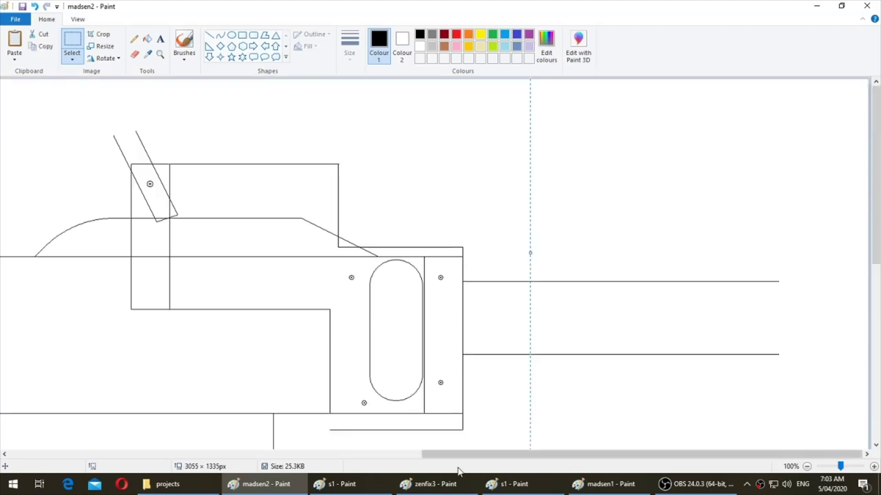
pyautogui.moveTo(465, 460); pyautogui.dragTo(393, 451)
pyautogui.scroll(-3, 393, 419)
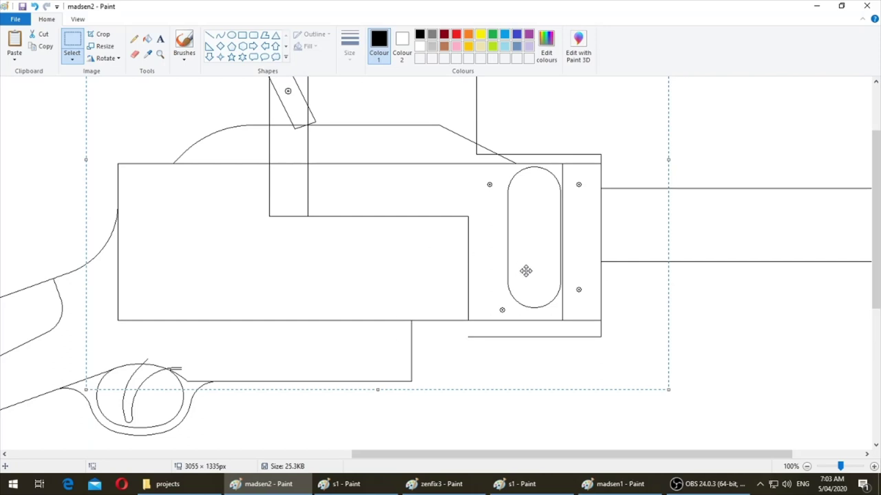
pyautogui.click(760, 296)
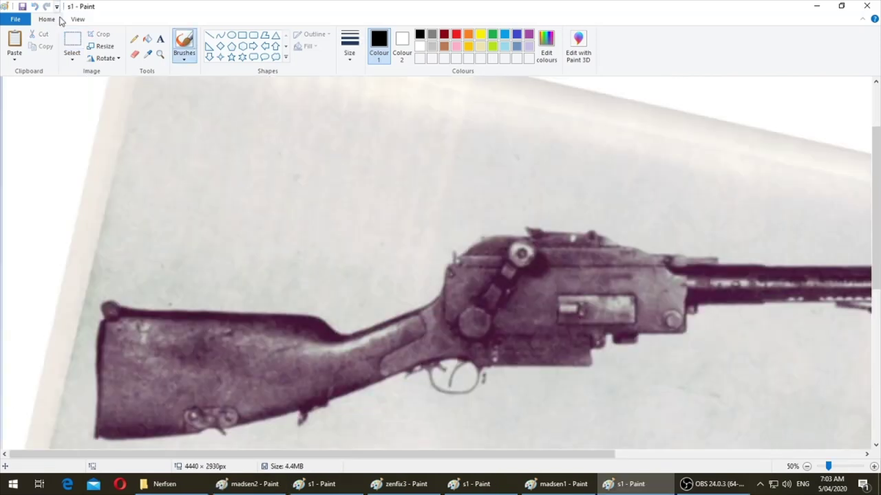
# - Paste the combined drawing over the s1 reference photo as a transparent selection and align it with the photographed receiver and trigger
pyautogui.hotkey('ctrl', 'v')
pyautogui.click(75, 60)
pyautogui.click(110, 159)
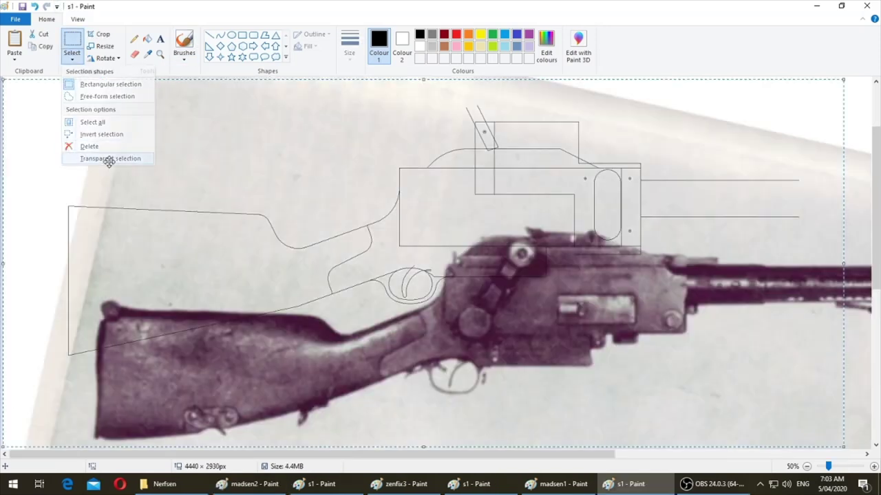
pyautogui.hotkey('ctrl', 'z')
pyautogui.scroll(-2, 442, 327)
pyautogui.hotkey('ctrl', 'v')
pyautogui.moveTo(470, 215); pyautogui.dragTo(515, 210)
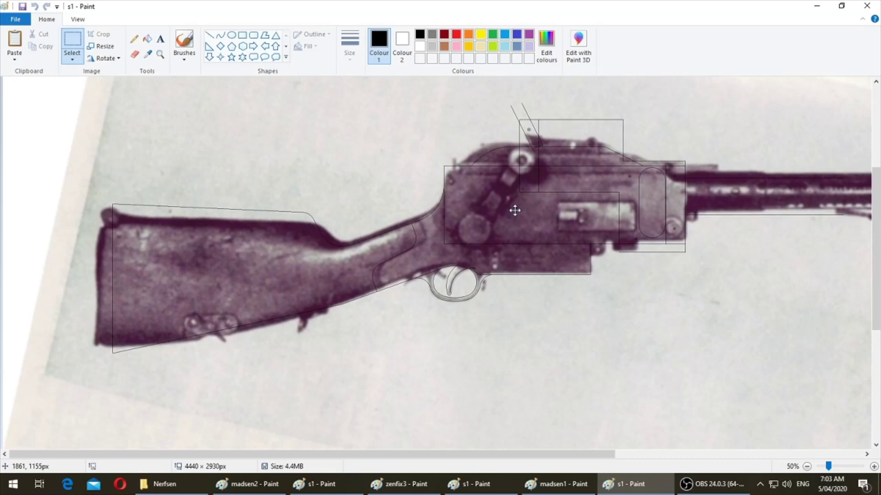
pyautogui.moveTo(514, 209); pyautogui.dragTo(512, 206)
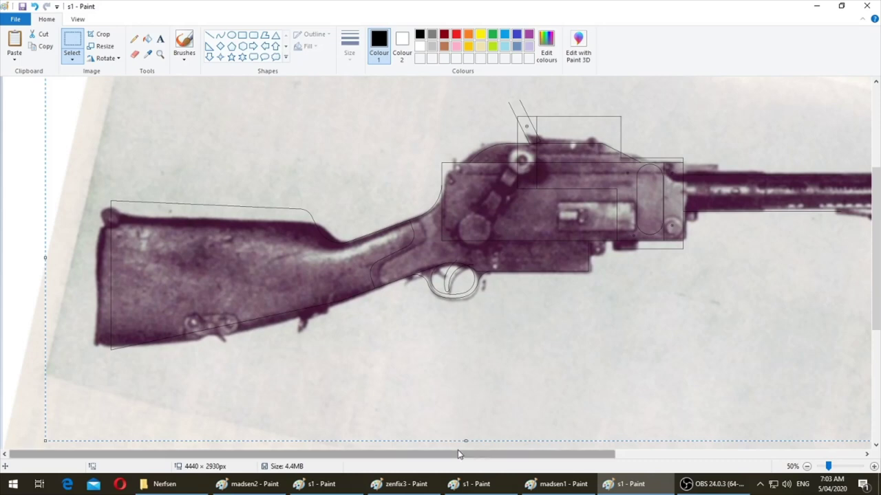
# - Examine the plate outline overlaid on the reference photo in the zenfix3 image
pyautogui.click(473, 484)
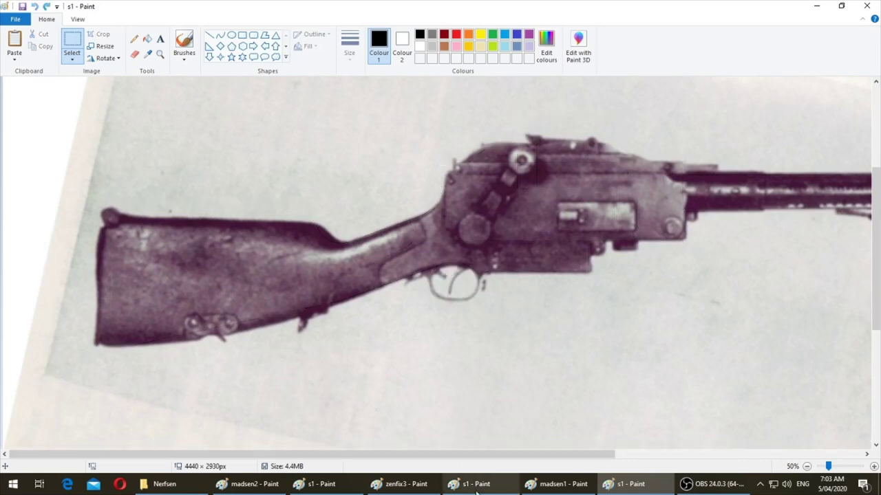
pyautogui.click(412, 487)
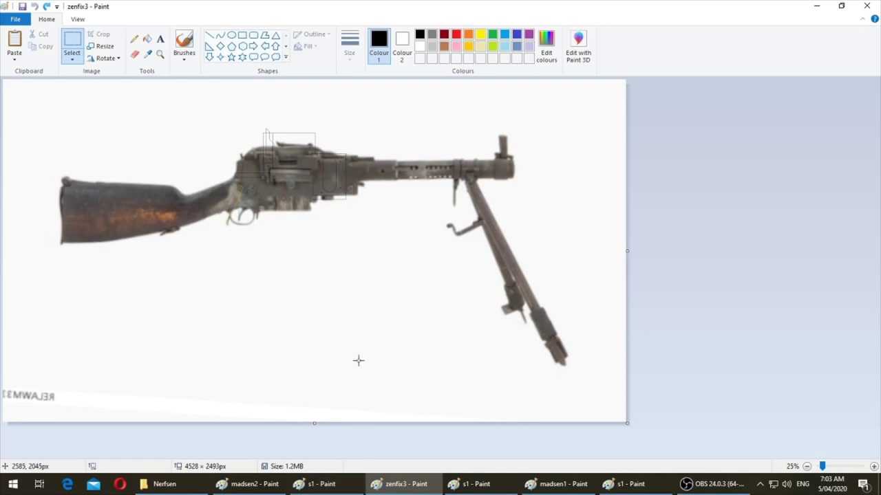
pyautogui.hotkey('alt', 'F4')
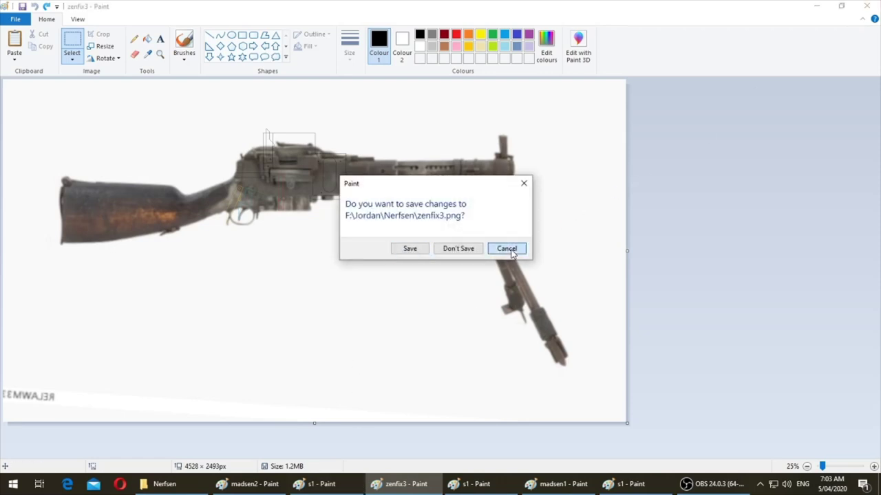
pyautogui.click(507, 248)
pyautogui.scroll(1, 521, 285)
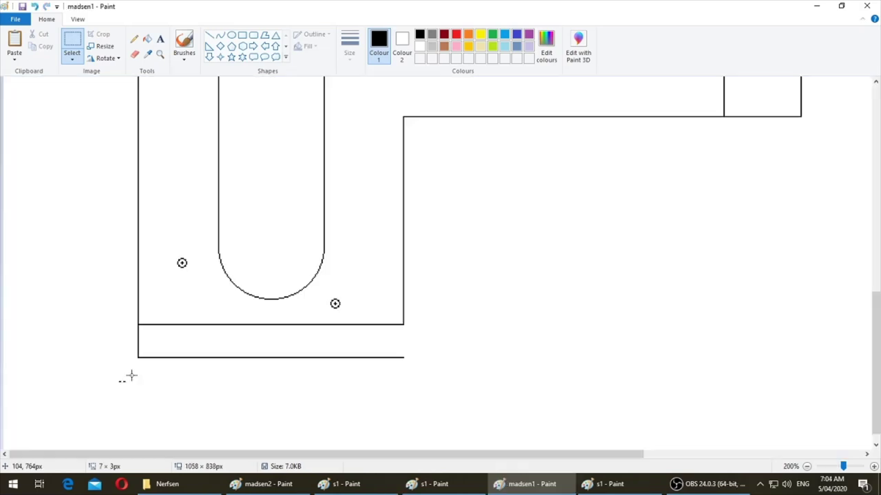
pyautogui.moveTo(118, 381); pyautogui.dragTo(277, 324)
# - In the madsen1 drawing, draw a thin rectangular strip along the step above the slotted section of the plate
pyautogui.scroll(5, 270, 291)
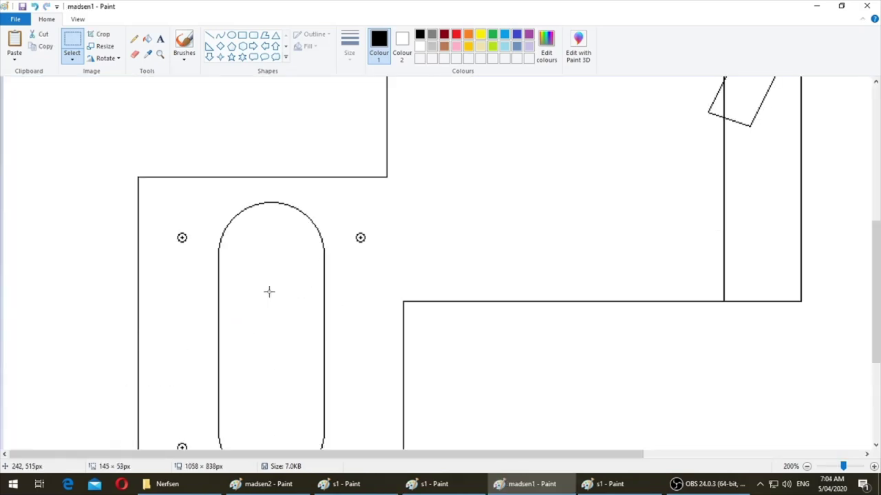
pyautogui.scroll(1, 220, 185)
pyautogui.moveTo(133, 111); pyautogui.dragTo(298, 194)
pyautogui.click(211, 36)
pyautogui.click(350, 58)
pyautogui.click(360, 82)
pyautogui.moveTo(413, 176); pyautogui.dragTo(573, 201)
pyautogui.scroll(-2, 564, 227)
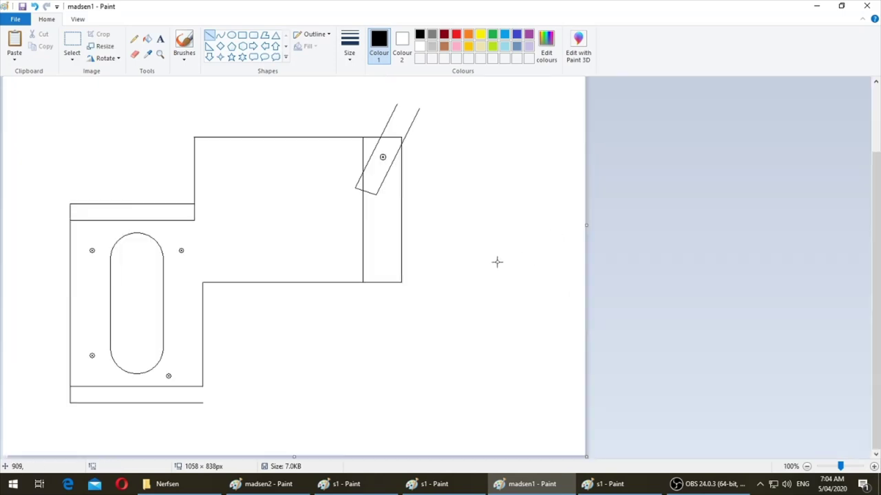
# - Copy the whole madsen1 plate drawing into madsen2 and flip it horizontally
pyautogui.hotkey('ctrl', 'a')
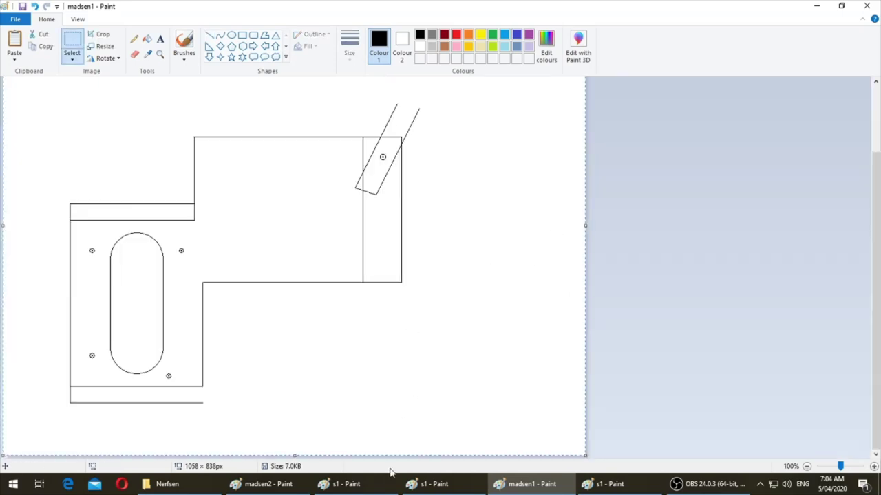
pyautogui.click(307, 485)
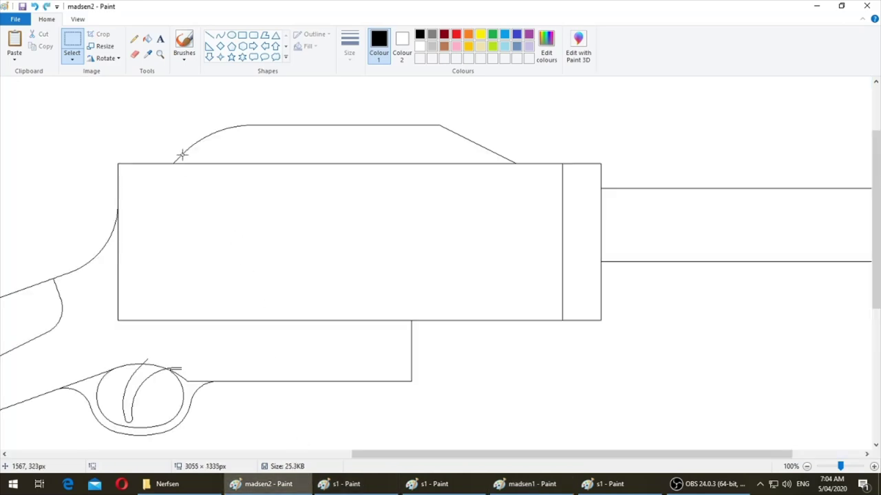
pyautogui.hotkey('ctrl', 'v')
pyautogui.click(115, 59)
pyautogui.click(137, 122)
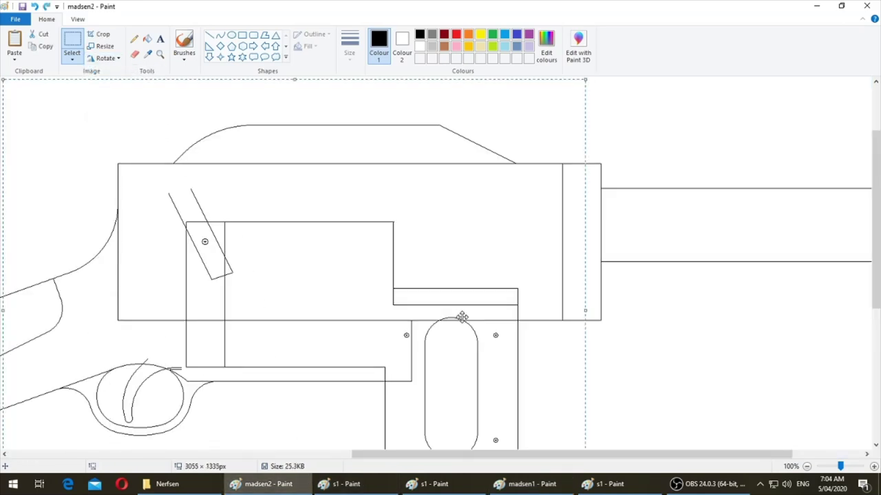
# - Try to align the flipped plate with the receiver's front edge, and undo the placement
pyautogui.moveTo(444, 371)
pyautogui.mouseDown()
pyautogui.moveTo(516, 277)
pyautogui.moveTo(522, 254)
pyautogui.mouseUp()
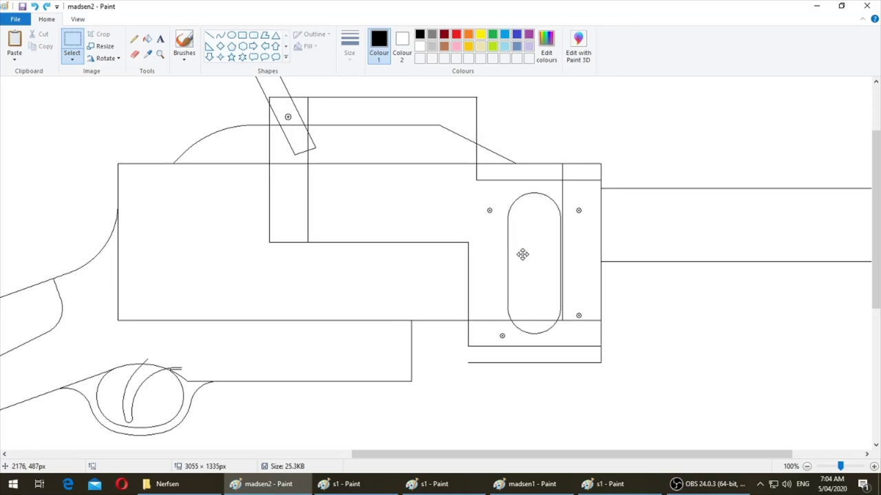
pyautogui.moveTo(522, 254); pyautogui.dragTo(524, 238)
pyautogui.hotkey('ctrl', 'z')
# - Delete the raised dome outline above the receiver's upper edge
pyautogui.scroll(3, 402, 246)
pyautogui.moveTo(127, 182); pyautogui.dragTo(615, 256)
pyautogui.press('Delete')
# - Try the plate outline against the receiver's inner vertical line, inspect the overlap at its lower edge, and undo the paste
pyautogui.hotkey('ctrl', 'v')
pyautogui.moveTo(491, 269)
pyautogui.mouseDown()
pyautogui.moveTo(401, 346)
pyautogui.moveTo(437, 295)
pyautogui.moveTo(420, 293)
pyautogui.moveTo(421, 303)
pyautogui.mouseUp()
pyautogui.click(684, 273)
pyautogui.scroll(-3, 684, 273)
pyautogui.scroll(-1, 513, 412)
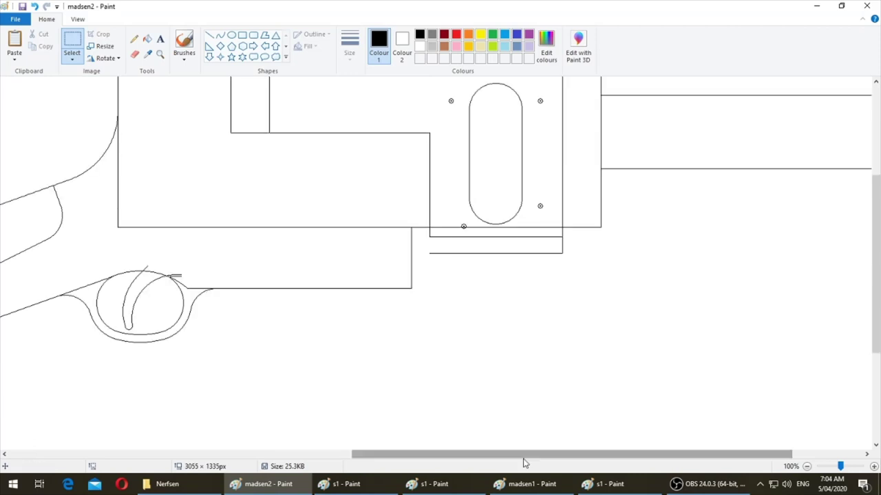
pyautogui.moveTo(525, 457); pyautogui.dragTo(703, 454)
pyautogui.scroll(1, 637, 450)
pyautogui.scroll(-1, 614, 454)
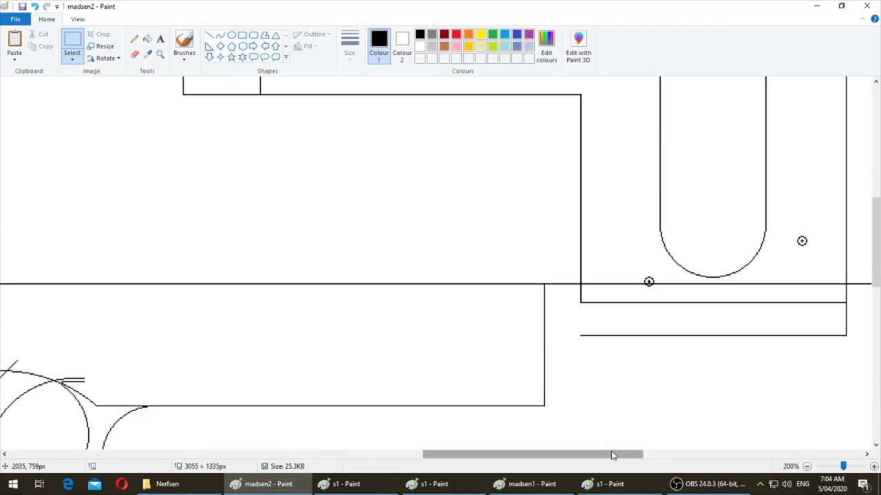
pyautogui.moveTo(611, 455); pyautogui.dragTo(655, 454)
pyautogui.scroll(1, 646, 366)
pyautogui.scroll(-1, 645, 366)
pyautogui.hotkey('ctrl', 'z')
# - Erase the front part of the receiver's lower edge and paste the plate outline with its outer edge at the inner vertical line
pyautogui.moveTo(397, 280); pyautogui.dragTo(834, 402)
pyautogui.press('Delete')
pyautogui.scroll(2, 805, 402)
pyautogui.hotkey('ctrl', 'v')
pyautogui.moveTo(693, 355)
pyautogui.mouseDown()
pyautogui.moveTo(578, 167)
pyautogui.moveTo(428, 32)
pyautogui.mouseUp()
pyautogui.moveTo(780, 298); pyautogui.dragTo(679, 250)
pyautogui.scroll(-2, 679, 251)
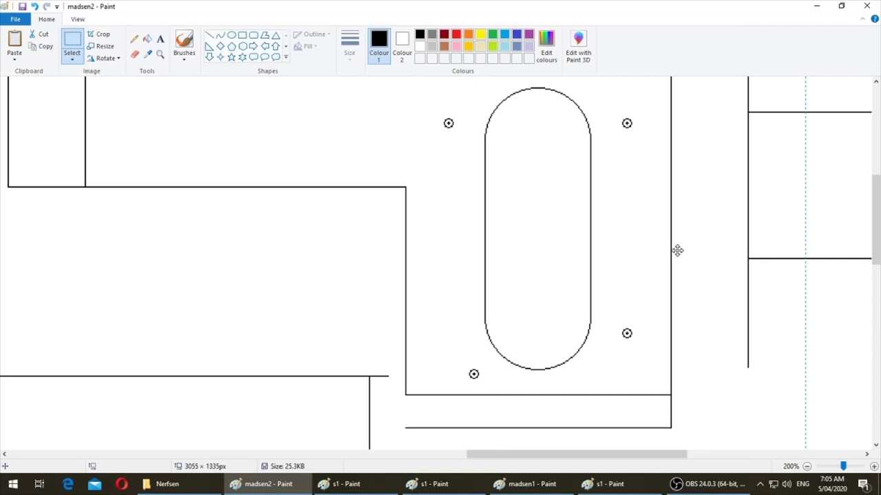
pyautogui.keyDown('ctrl'); pyautogui.scroll(-1, 659, 249); pyautogui.keyUp('ctrl')
pyautogui.scroll(1, 655, 250)
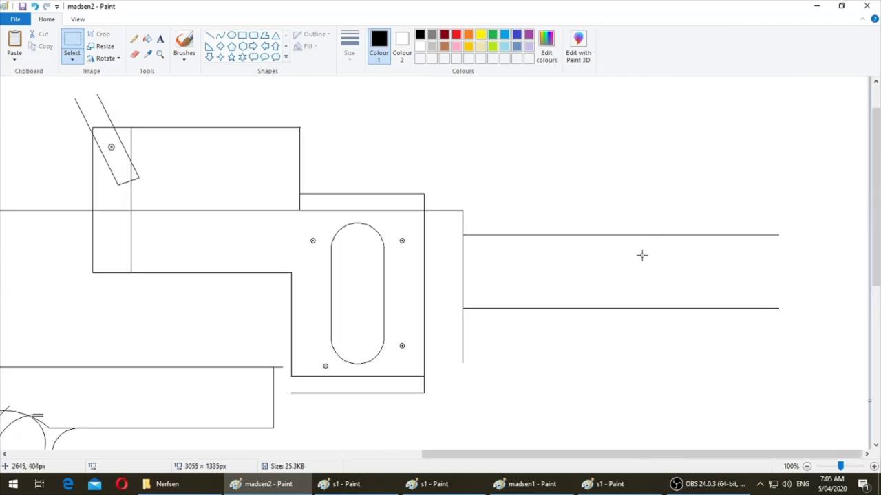
# - Draw a vertical line about 520 px long along the receiver's front edge
pyautogui.click(209, 35)
pyautogui.moveTo(461, 165)
pyautogui.mouseDown()
pyautogui.moveTo(452, 220)
pyautogui.moveTo(462, 445)
pyautogui.mouseUp()
pyautogui.moveTo(463, 304); pyautogui.dragTo(465, 300)
# - Extend the plate's upper strip edge to the front vertical line with a horizontal line about 92 px long
pyautogui.keyDown('ctrl'); pyautogui.scroll(1, 464, 299); pyautogui.keyUp('ctrl')
pyautogui.scroll(-1, 496, 429)
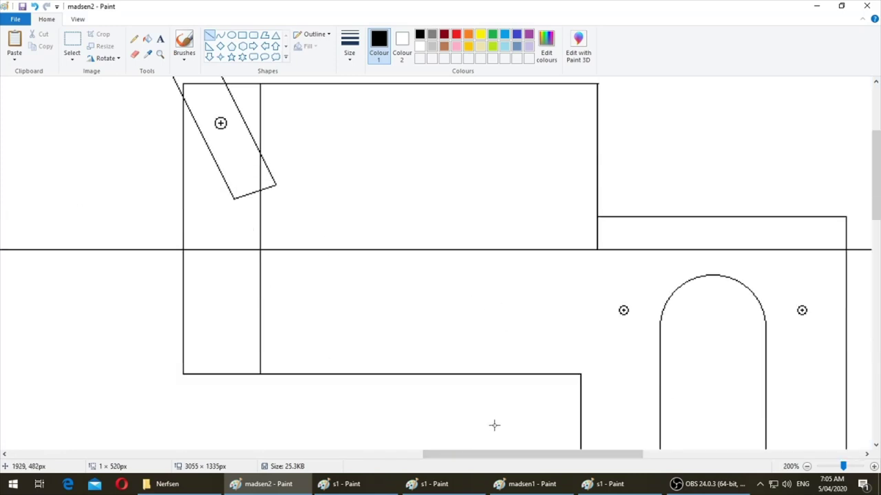
pyautogui.moveTo(515, 457); pyautogui.dragTo(674, 459)
pyautogui.keyDown('ctrl'); pyautogui.scroll(1, 344, 372); pyautogui.keyUp('ctrl')
pyautogui.scroll(-1, 356, 285)
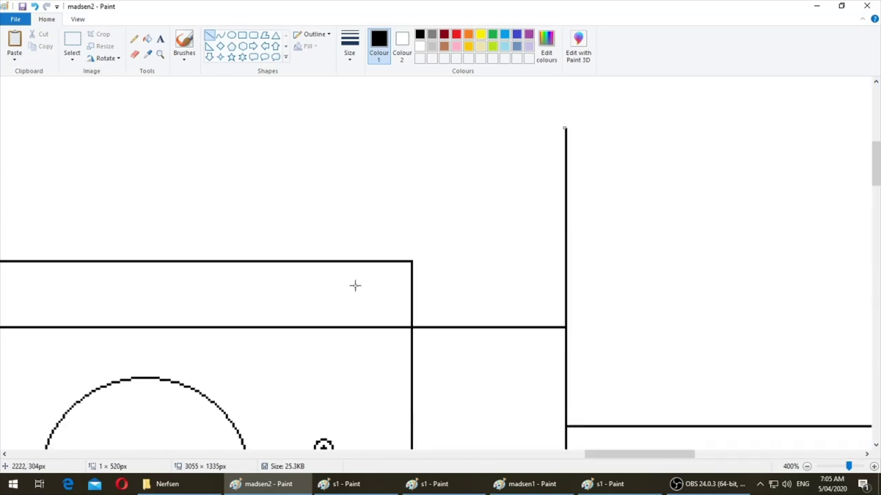
pyautogui.moveTo(365, 260)
pyautogui.mouseDown()
pyautogui.moveTo(502, 289)
pyautogui.moveTo(564, 289)
pyautogui.mouseUp()
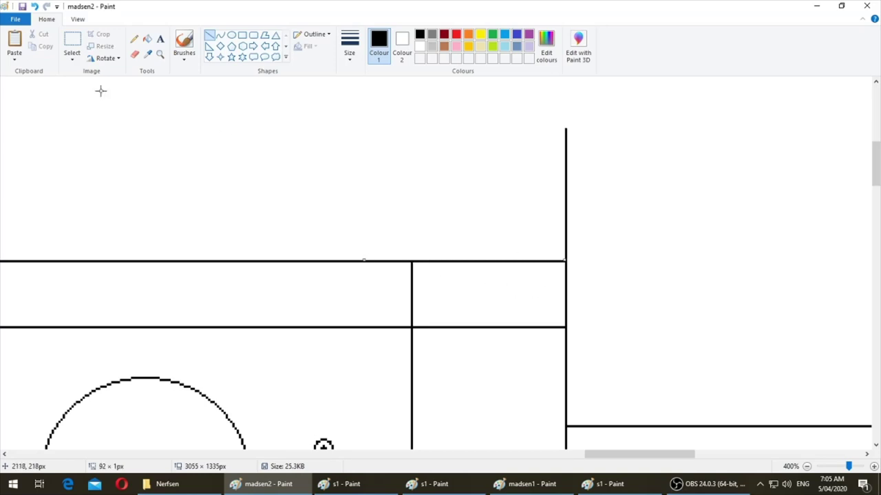
# - Delete the front line's overhang above the upper strip and the inner line segment crossing the strip
pyautogui.click(72, 43)
pyautogui.moveTo(298, 107); pyautogui.dragTo(653, 257)
pyautogui.press('Delete')
pyautogui.moveTo(331, 262); pyautogui.dragTo(493, 329)
pyautogui.press('Delete')
# - Extend the lower strip to the front vertical line, trimming the line's overhang and clearing the inner segment inside the strip
pyautogui.scroll(-10, 446, 278)
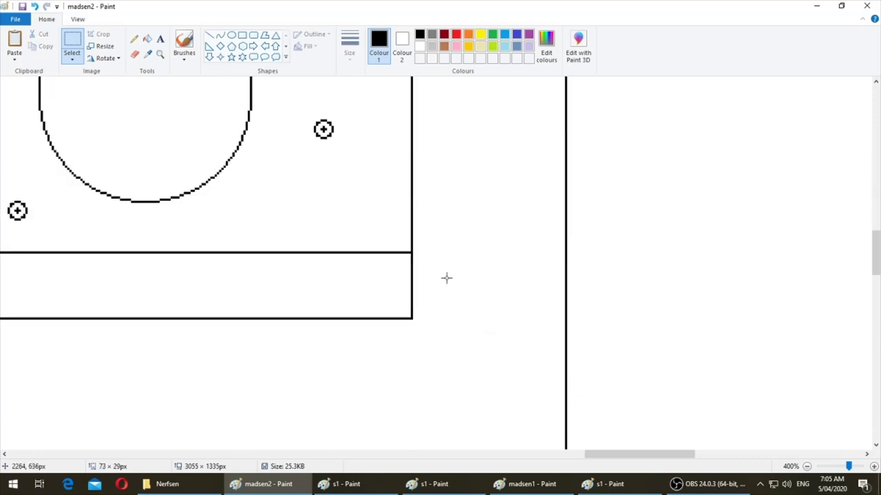
pyautogui.moveTo(645, 380); pyautogui.dragTo(290, 135)
pyautogui.press('Delete')
pyautogui.scroll(3, 181, 179)
pyautogui.moveTo(89, 139); pyautogui.dragTo(505, 178)
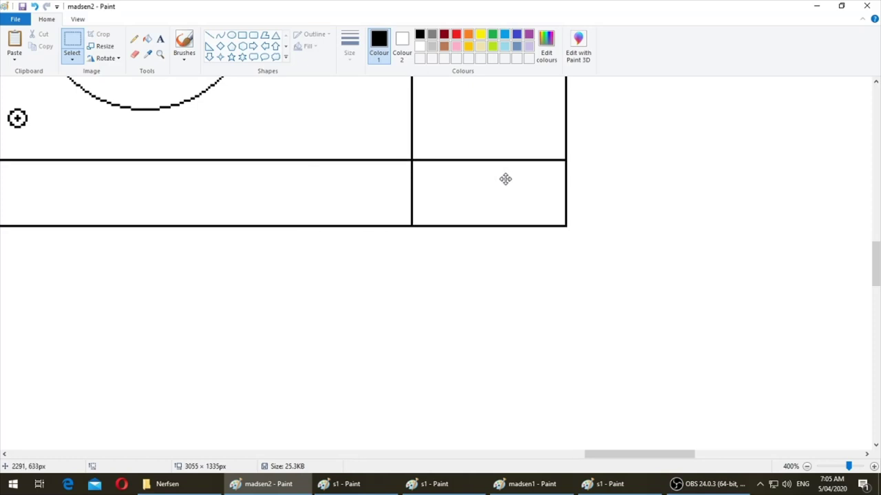
pyautogui.moveTo(216, 160); pyautogui.dragTo(459, 226)
pyautogui.click(434, 316)
# - Draw two crossing 45-degree construction lines, about 215 px and 151 px across, from the two ends of the slot's straight front side
pyautogui.keyDown('ctrl'); pyautogui.scroll(-3, 436, 335); pyautogui.keyUp('ctrl')
pyautogui.keyDown('ctrl'); pyautogui.scroll(-1, 438, 334); pyautogui.keyUp('ctrl')
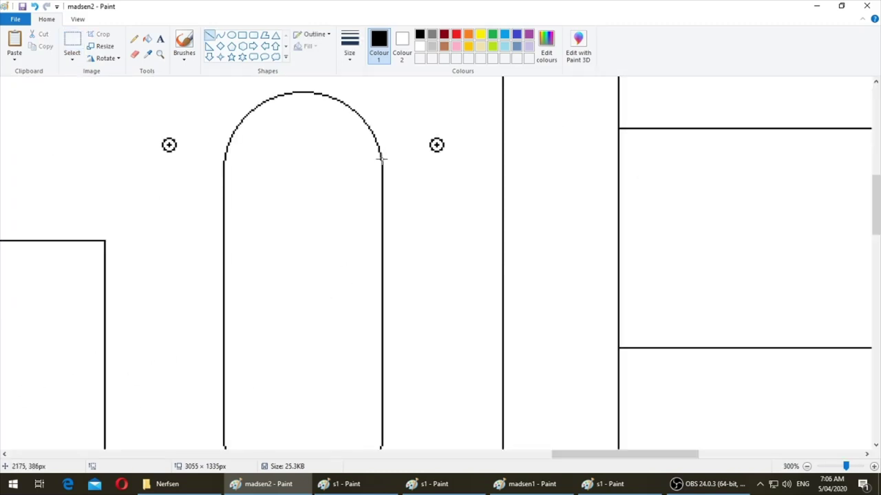
pyautogui.moveTo(382, 160)
pyautogui.mouseDown()
pyautogui.moveTo(668, 448)
pyautogui.moveTo(735, 421)
pyautogui.mouseUp()
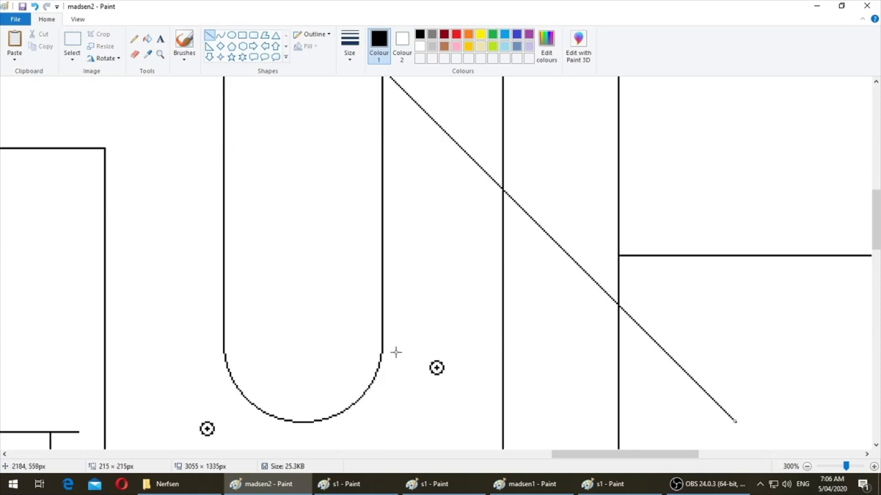
pyautogui.moveTo(382, 352); pyautogui.dragTo(631, 105)
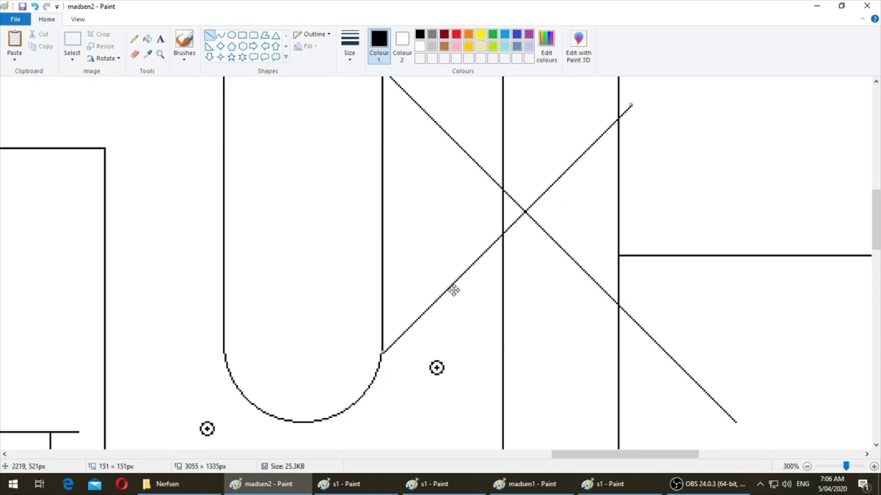
pyautogui.moveTo(454, 290); pyautogui.dragTo(454, 287)
pyautogui.click(484, 342)
# - Mark the crossing point of the diagonals with a pencil dot and undo both construction lines
pyautogui.scroll(1, 482, 342)
pyautogui.click(135, 38)
pyautogui.scroll(-1, 515, 241)
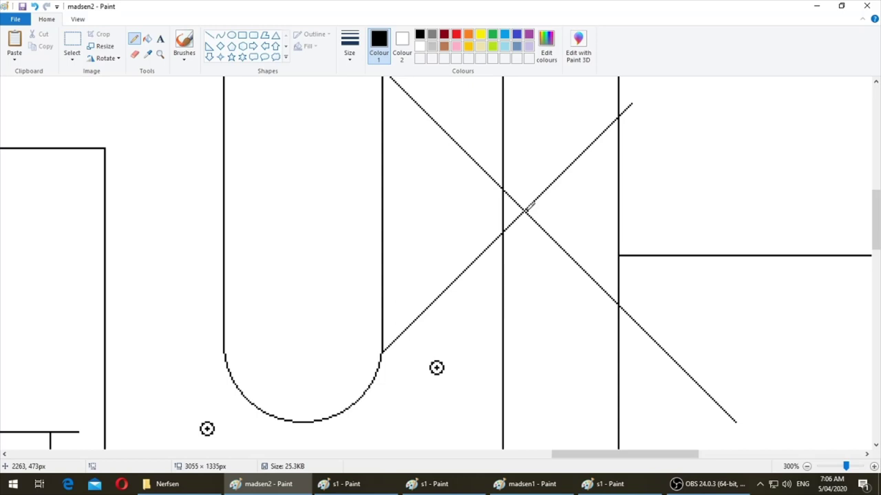
pyautogui.hotkey('ctrl', 'z')
pyautogui.hotkey('ctrl', 'z')
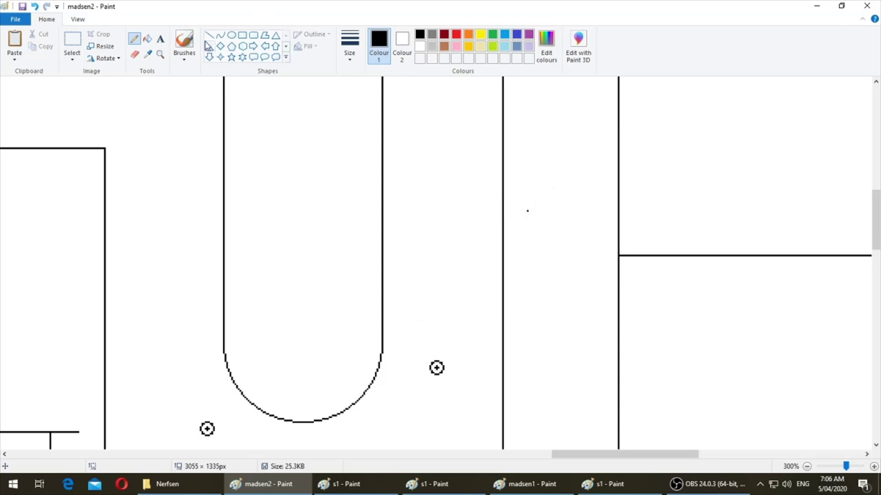
# - Draw a red horizontal centreline about 223 px long across the slot and the front vertical line, level with the pencil dot
pyautogui.click(209, 36)
pyautogui.moveTo(553, 213); pyautogui.dragTo(184, 213)
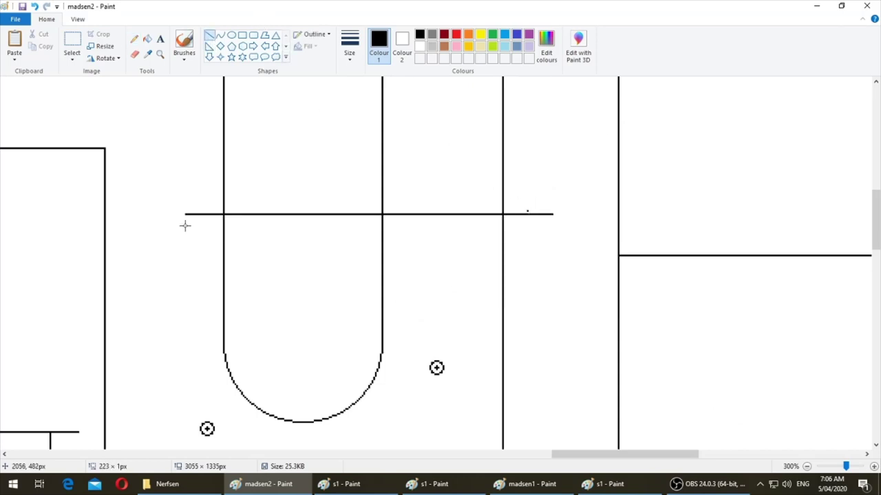
pyautogui.click(456, 35)
pyautogui.moveTo(485, 219); pyautogui.dragTo(486, 216)
pyautogui.click(73, 40)
pyautogui.scroll(-1, 576, 186)
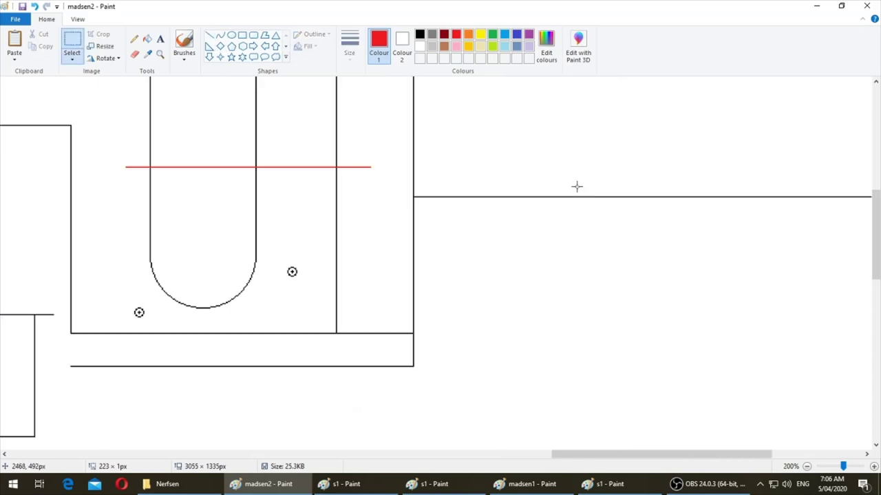
# - Draw two crossing red 45-degree construction lines, about 102 px and 109 px across, from the rear ends of the two barrel lines
pyautogui.scroll(2, 576, 187)
pyautogui.click(210, 35)
pyautogui.keyDown('ctrl'); pyautogui.scroll(1, 608, 181); pyautogui.keyUp('ctrl')
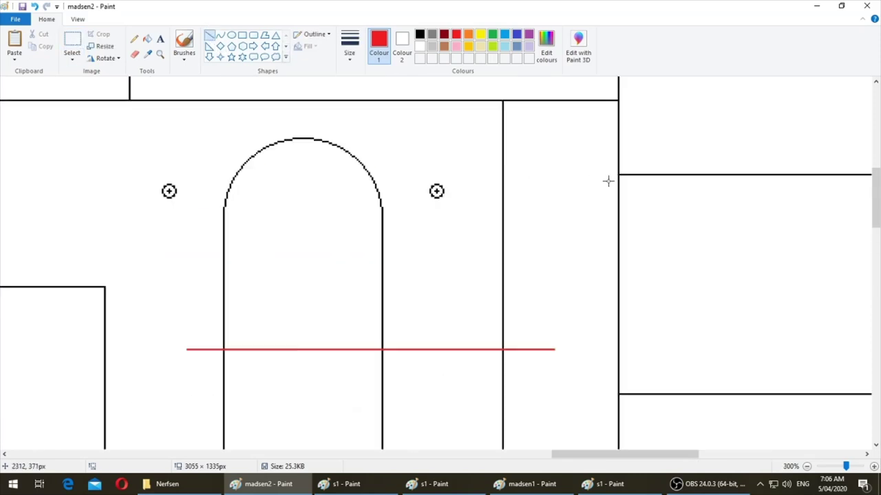
pyautogui.scroll(-2, 620, 152)
pyautogui.moveTo(617, 81); pyautogui.dragTo(785, 248)
pyautogui.moveTo(617, 300); pyautogui.dragTo(796, 123)
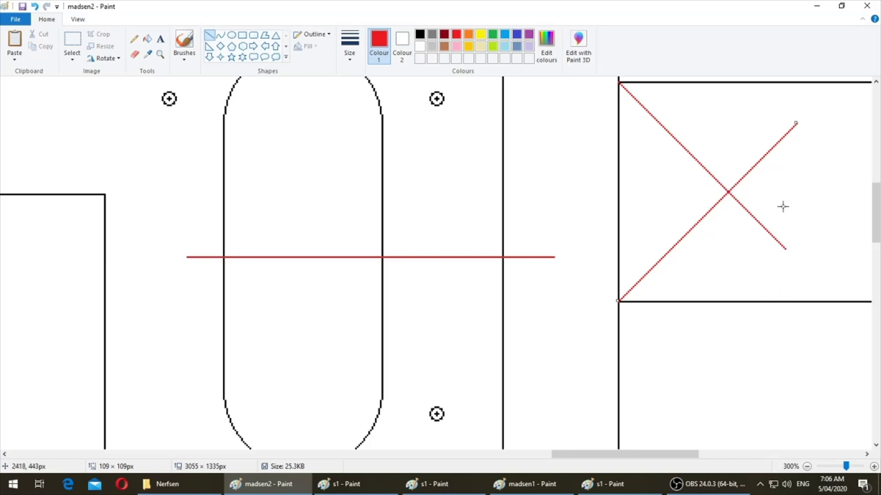
pyautogui.click(676, 405)
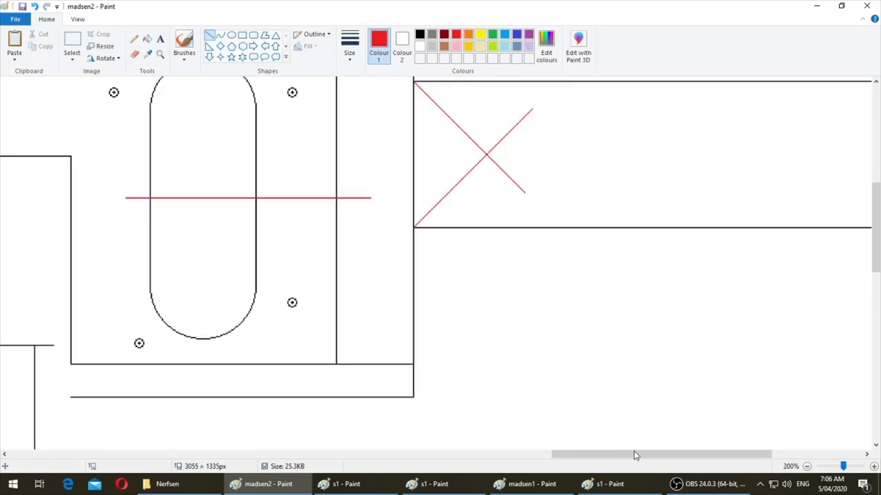
pyautogui.moveTo(633, 458); pyautogui.dragTo(720, 458)
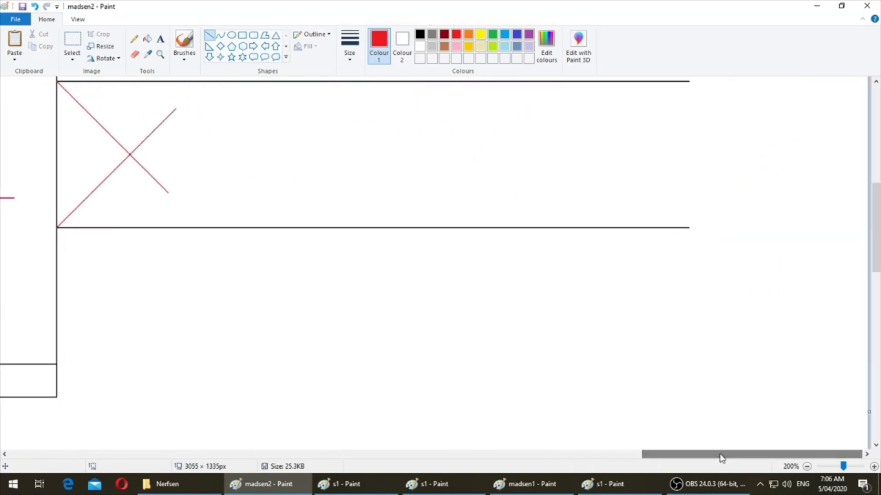
pyautogui.click(73, 43)
pyautogui.moveTo(744, 320); pyautogui.dragTo(57, 154)
pyautogui.moveTo(176, 204); pyautogui.dragTo(176, 203)
pyautogui.hotkey('ctrl', 'z')
# - Cut the two barrel lines together with their red diagonals out of the drawing
pyautogui.scroll(2, 294, 205)
pyautogui.moveTo(716, 141); pyautogui.dragTo(56, 393)
pyautogui.press('Delete')
# - Extend the slot's red centreline forward past the front edge with a horizontal line about 152 px long
pyautogui.click(210, 34)
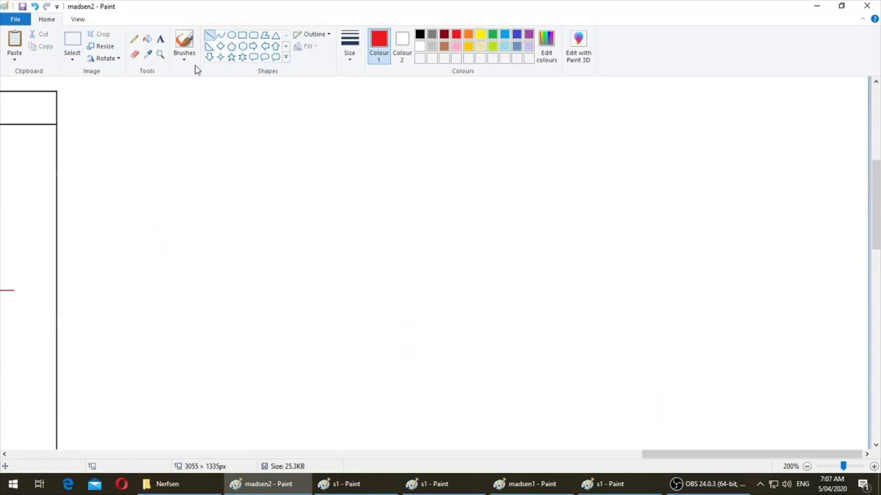
pyautogui.keyDown('ctrl'); pyautogui.scroll(2, 46, 232); pyautogui.keyUp('ctrl')
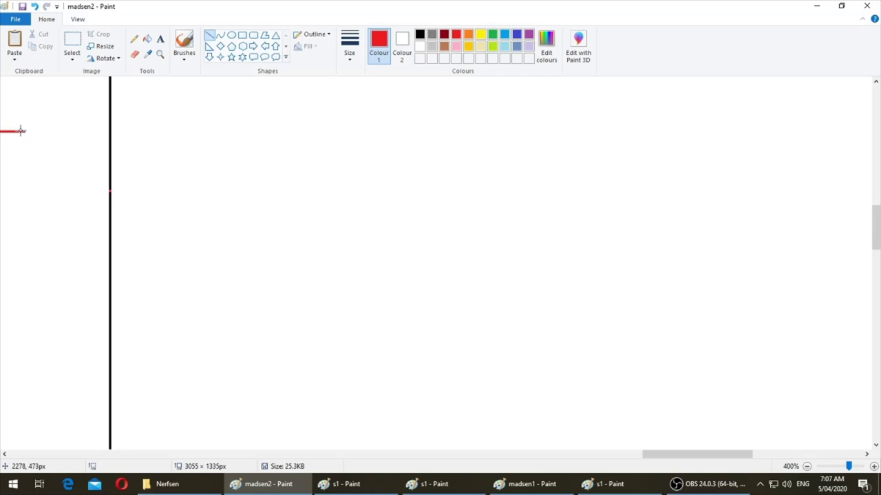
pyautogui.keyDown('shift'); pyautogui.moveTo(21, 130); pyautogui.dragTo(356, 179); pyautogui.keyUp('shift')
# - Paste the barrel lines back against the front edge with the diagonals crossing on the extended red centreline
pyautogui.hotkey('ctrl', 'v')
pyautogui.moveTo(190, 288)
pyautogui.mouseDown()
pyautogui.moveTo(301, 165)
pyautogui.moveTo(296, 131)
pyautogui.mouseUp()
pyautogui.scroll(-1, 293, 132)
pyautogui.scroll(3, 251, 238)
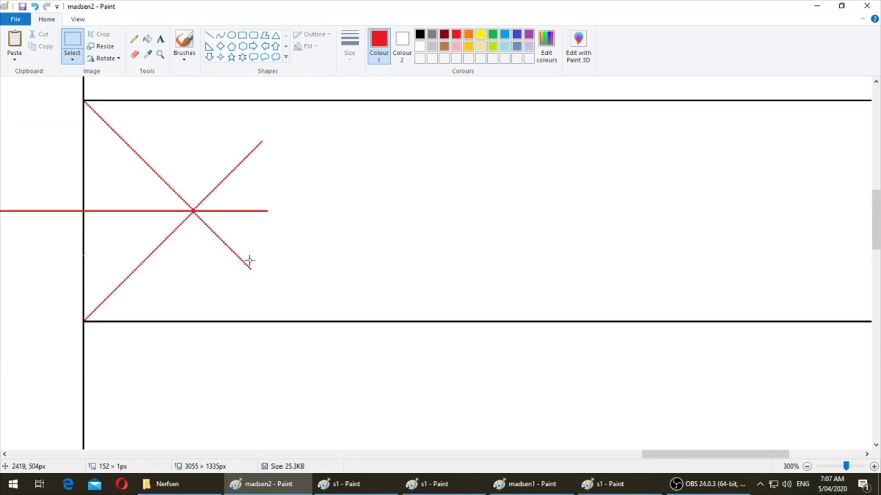
# - Delete the diagonals and red extension at the barrel's rear end, and redraw the front vertical line in black, about 175 px long
pyautogui.click(387, 101)
pyautogui.moveTo(387, 101); pyautogui.dragTo(57, 319)
pyautogui.press('Delete')
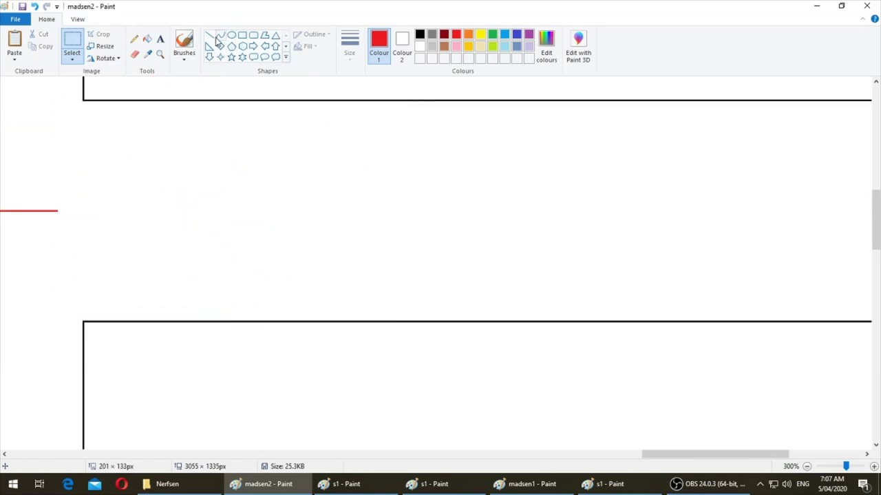
pyautogui.click(210, 35)
pyautogui.click(420, 36)
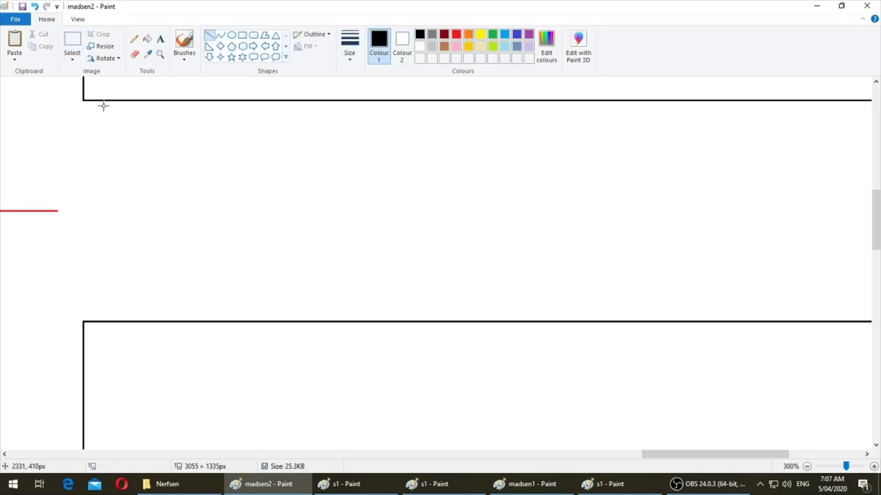
pyautogui.moveTo(83, 101); pyautogui.dragTo(82, 322)
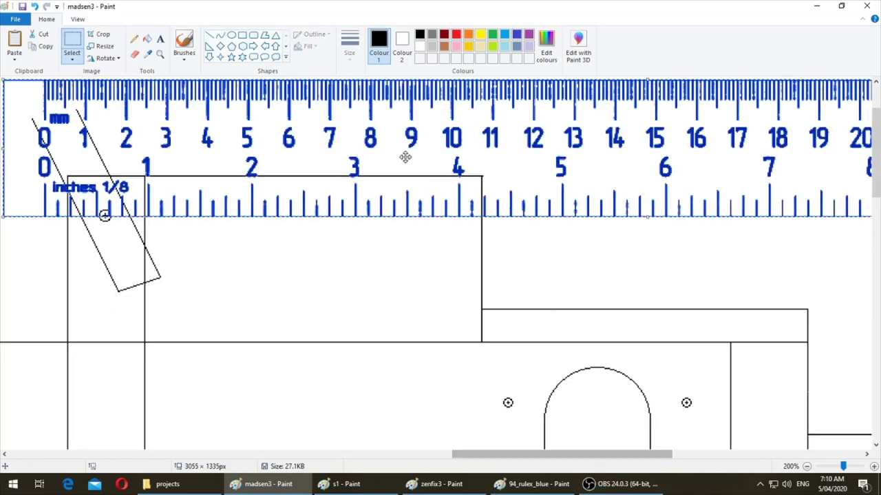
# - Measure the rear upper block with the blue ruler, its zero on the inner vertical line, and remove the ruler
pyautogui.moveTo(406, 157); pyautogui.dragTo(506, 279)
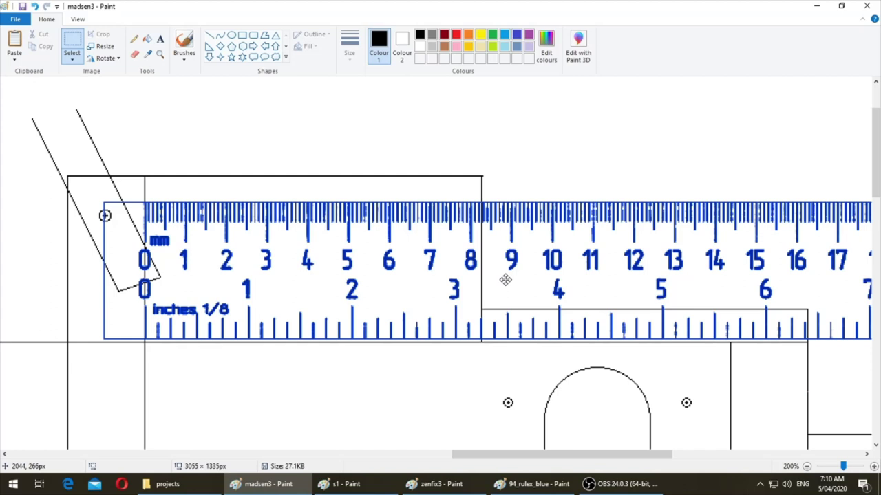
pyautogui.moveTo(506, 280); pyautogui.dragTo(506, 279)
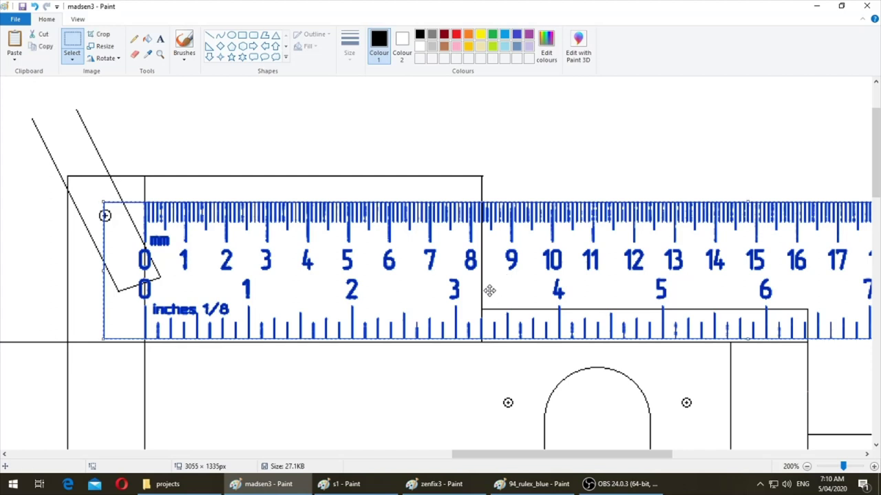
pyautogui.press('Delete')
pyautogui.moveTo(505, 289); pyautogui.dragTo(812, 340)
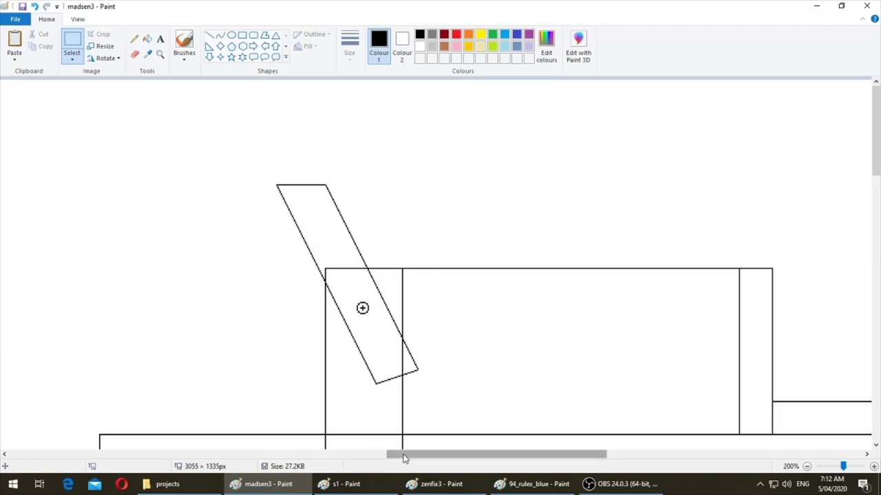
# - Paste the dashed line into the drawing, rotate it right 90 degrees and cut it out again
pyautogui.moveTo(404, 455); pyautogui.dragTo(464, 455)
pyautogui.scroll(-2, 437, 408)
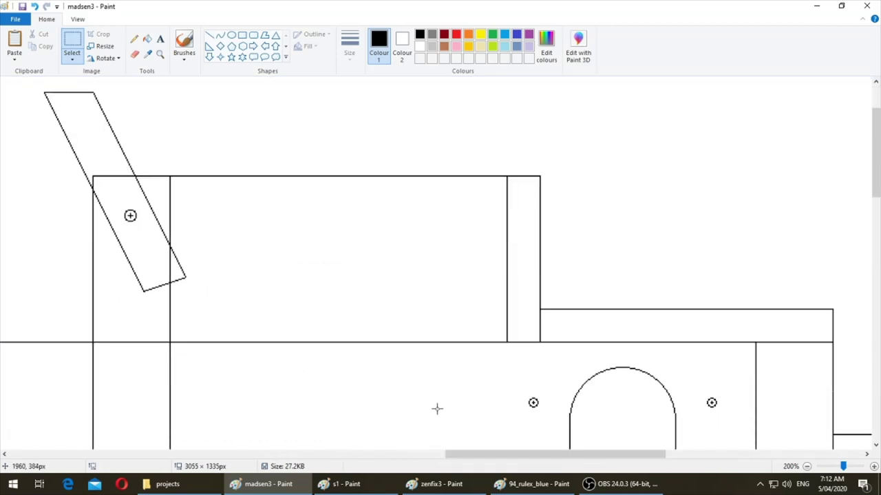
pyautogui.hotkey('ctrl', 'v')
pyautogui.click(105, 59)
pyautogui.click(112, 73)
pyautogui.press('Delete')
# - Paste the horizontal dashed line between the two rear vertical lines below the slanted lever and delete its excess length
pyautogui.scroll(-2, 206, 238)
pyautogui.scroll(2, 211, 265)
pyautogui.scroll(-1, 210, 257)
pyautogui.hotkey('ctrl', 'v')
pyautogui.moveTo(201, 94); pyautogui.dragTo(336, 243)
pyautogui.click(560, 240)
pyautogui.moveTo(614, 243)
pyautogui.mouseDown()
pyautogui.moveTo(444, 263)
pyautogui.moveTo(338, 315)
pyautogui.mouseUp()
pyautogui.press('Delete')
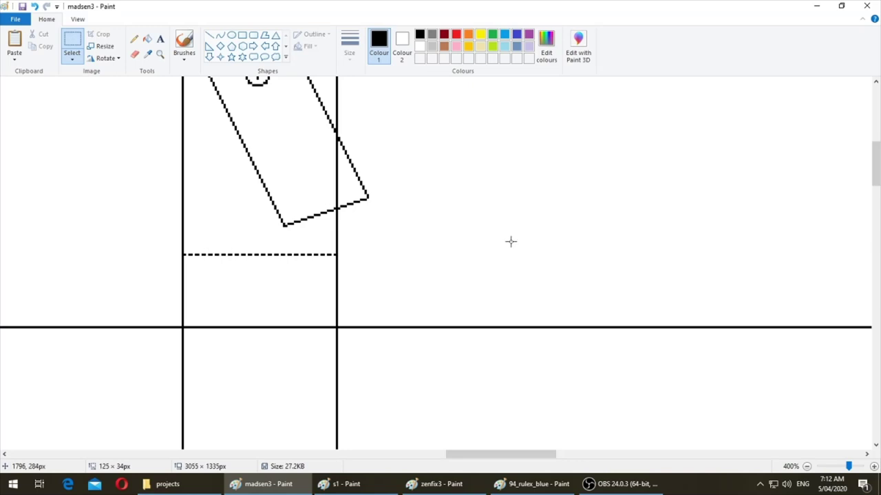
# - Select a section of the 6mm line pair, about 50 × 32 px, in 94_generic_thicknesses and close that file
pyautogui.scroll(-3, 510, 241)
pyautogui.scroll(2, 420, 287)
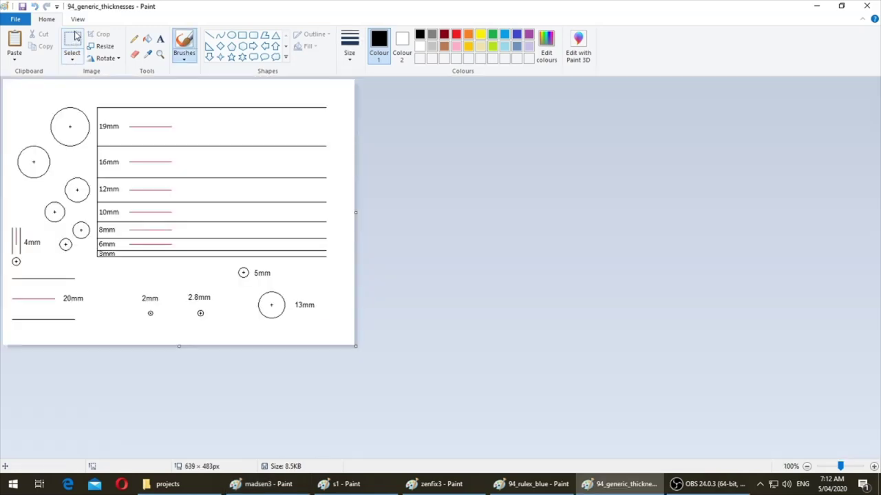
pyautogui.click(73, 40)
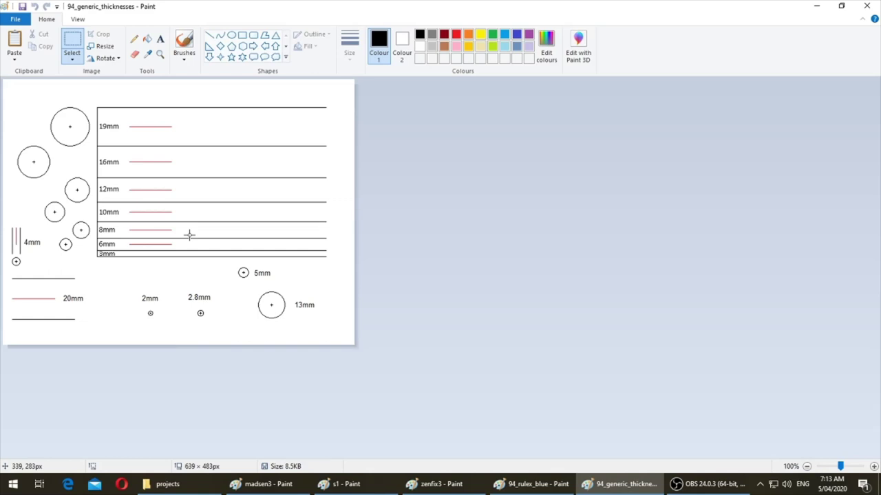
pyautogui.moveTo(190, 236); pyautogui.dragTo(217, 253)
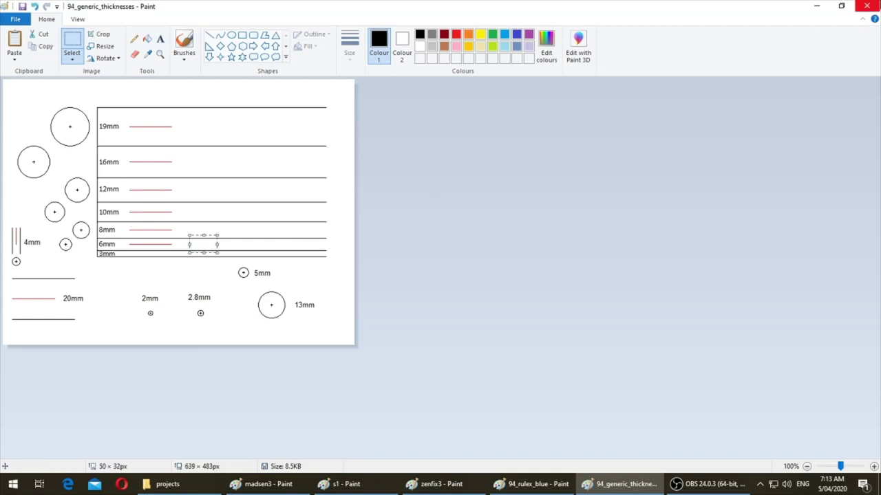
pyautogui.click(866, 5)
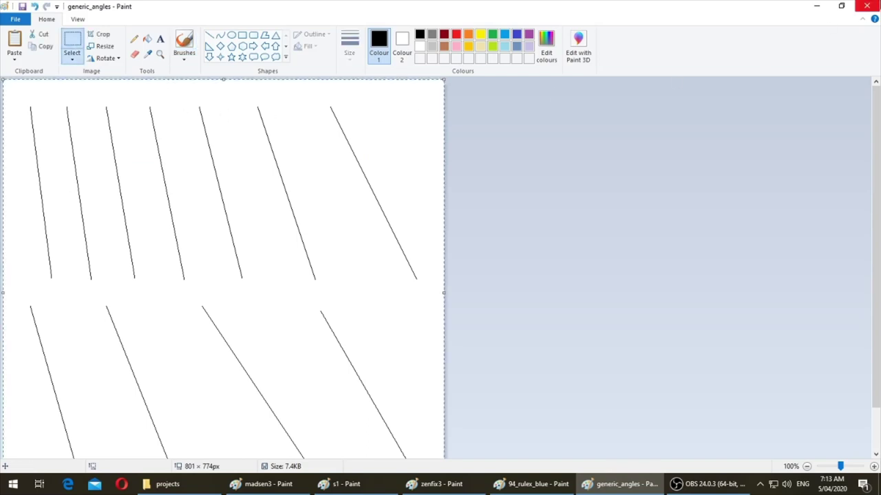
# - Return to madsen3 and cut out the upper part of the middle angled line from the pasted generic angles
pyautogui.click(328, 485)
pyautogui.click(301, 487)
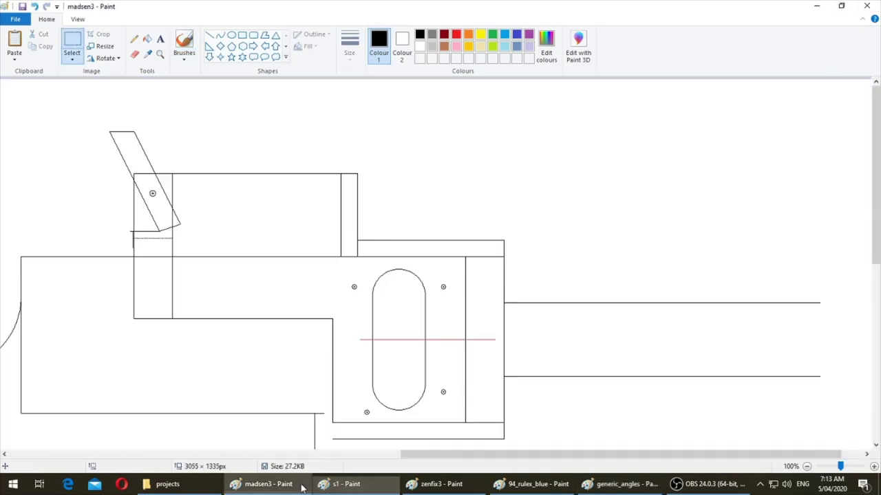
pyautogui.keyDown('ctrl'); pyautogui.scroll(1, 271, 359); pyautogui.keyUp('ctrl')
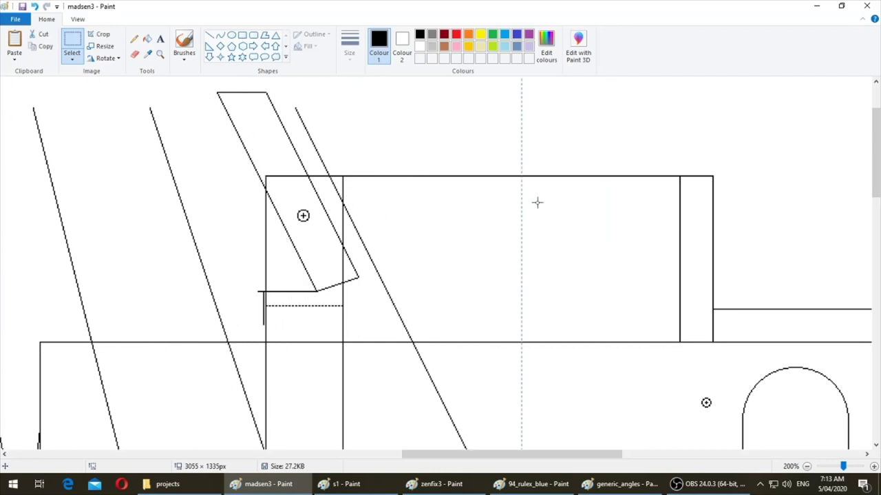
pyautogui.moveTo(144, 99); pyautogui.dragTo(215, 318)
pyautogui.press('Delete')
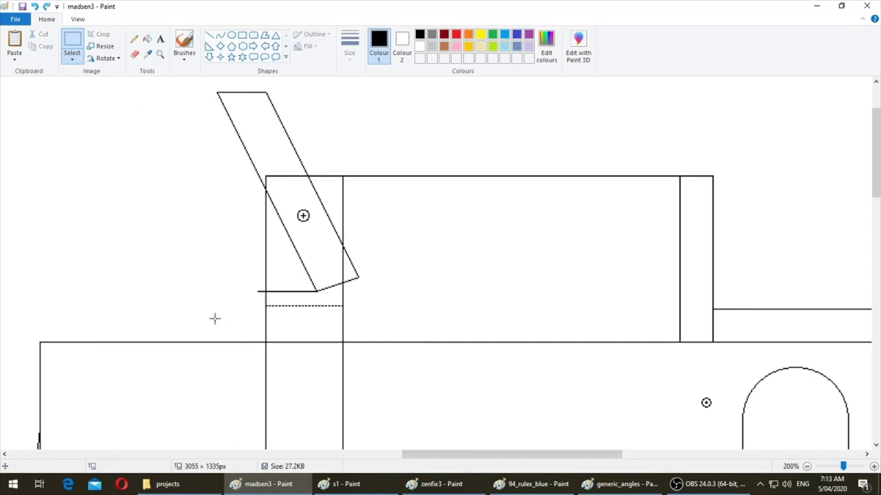
# - Place the steeper angled line against the lever's rear edge and trim off the lever's top end
pyautogui.scroll(1, 214, 318)
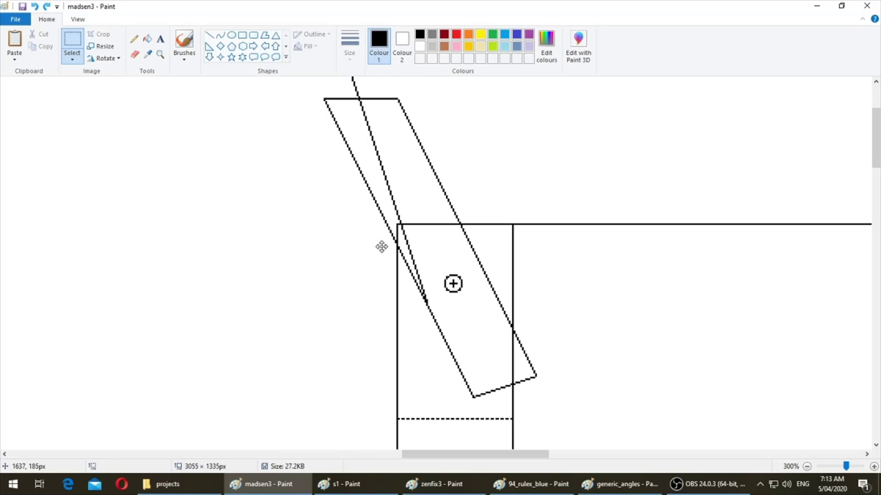
pyautogui.moveTo(382, 248); pyautogui.dragTo(380, 247)
pyautogui.keyDown('ctrl'); pyautogui.scroll(1, 238, 252); pyautogui.keyUp('ctrl')
pyautogui.moveTo(353, 92); pyautogui.dragTo(603, 228)
pyautogui.press('Delete')
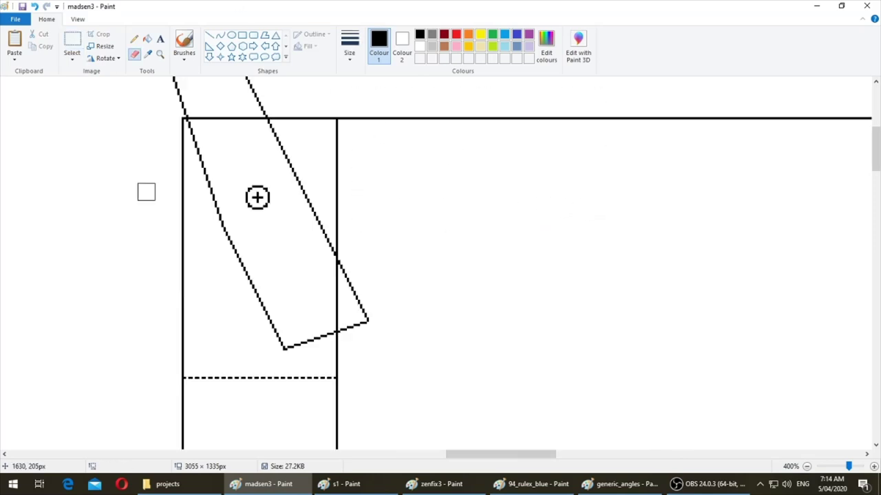
# - Paste a second steep angled line behind the lever, parallel to its upper rear edge and ending on the dashed line
pyautogui.hotkey('ctrl', 'v')
pyautogui.moveTo(81, 402)
pyautogui.mouseDown()
pyautogui.moveTo(175, 275)
pyautogui.moveTo(197, 282)
pyautogui.mouseUp()
pyautogui.click(212, 36)
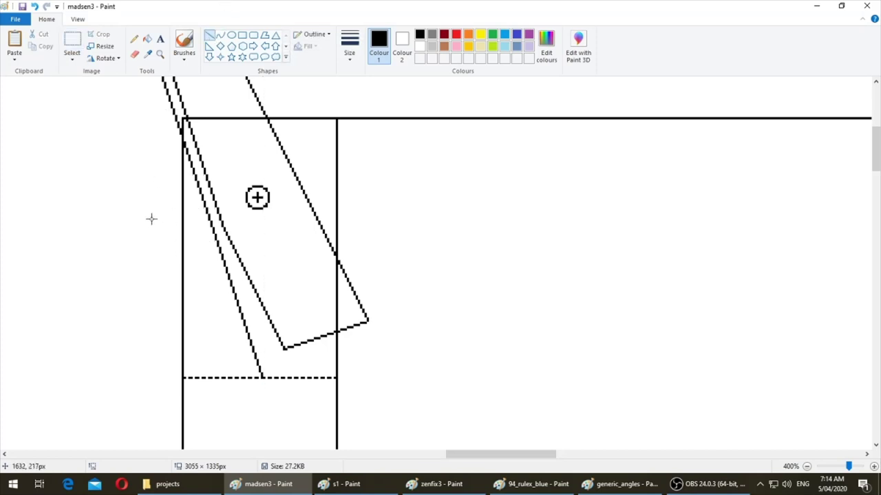
pyautogui.scroll(1, 151, 218)
pyautogui.scroll(1, 134, 181)
pyautogui.scroll(-1, 130, 172)
# - Shorten the second angled line so that it starts inside the rear vertical line and ends on the dashed line
pyautogui.click(72, 43)
pyautogui.scroll(-1, 172, 241)
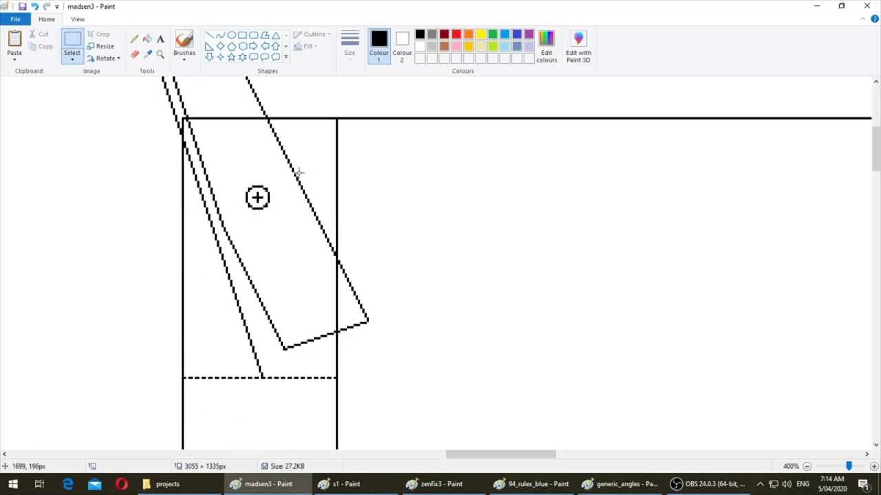
pyautogui.moveTo(381, 413)
pyautogui.mouseDown()
pyautogui.moveTo(136, 249)
pyautogui.moveTo(118, 161)
pyautogui.moveTo(122, 204)
pyautogui.moveTo(220, 266)
pyautogui.mouseUp()
pyautogui.hotkey('ctrl', 'c')
pyautogui.hotkey('ctrl', 'z')
pyautogui.hotkey('ctrl', 'v')
# - Join the second angled line's upper end to the rear vertical line with a horizontal line about 4 px long
pyautogui.click(210, 38)
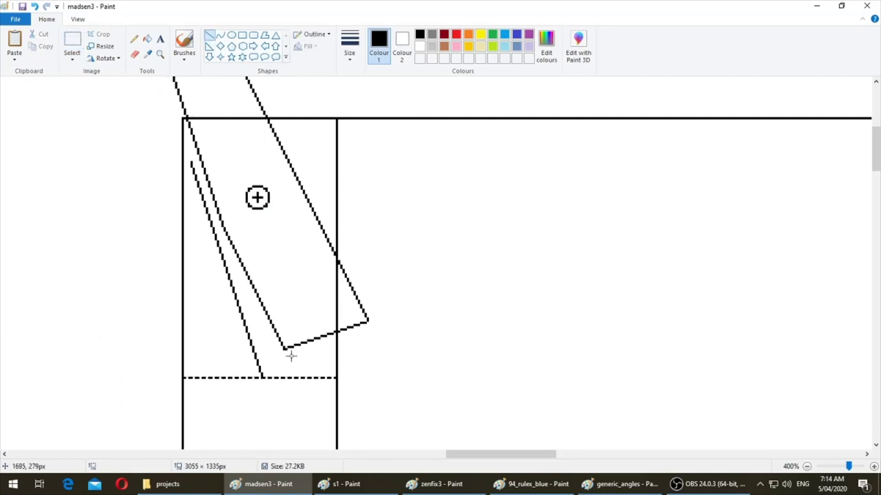
pyautogui.scroll(2, 303, 344)
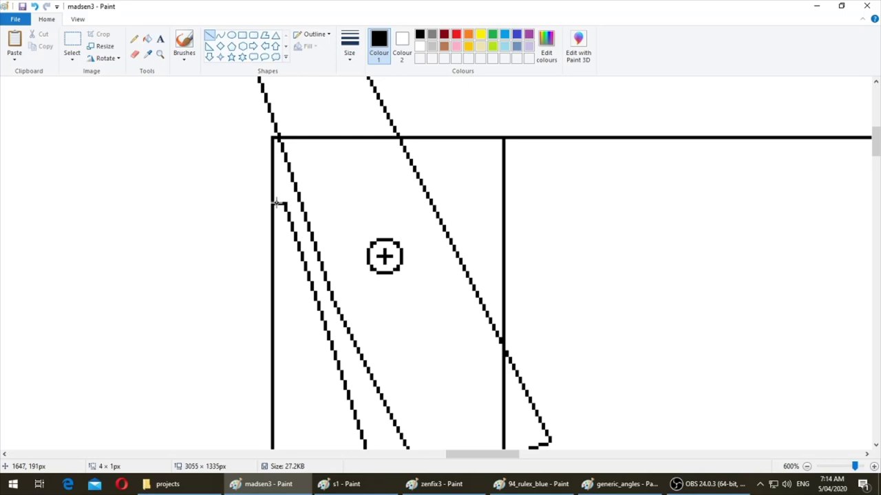
pyautogui.scroll(-4, 674, 252)
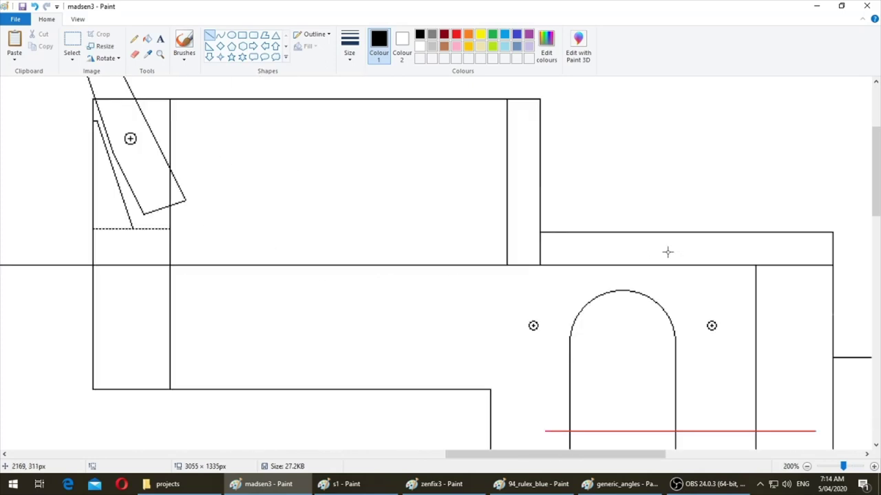
pyautogui.scroll(-1, 633, 257)
pyautogui.scroll(1, 390, 410)
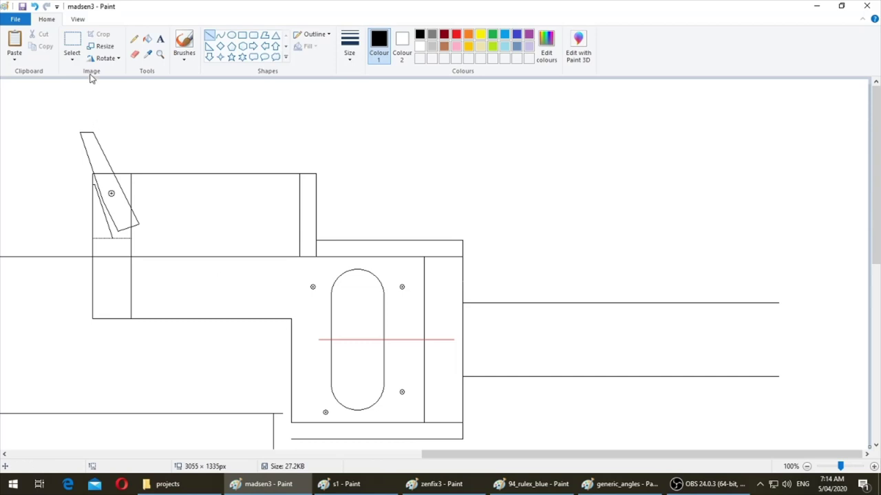
# - Move the angled line behind the lever about 2 px towards the lever using a free-form selection
pyautogui.click(72, 59)
pyautogui.click(110, 95)
pyautogui.scroll(1, 217, 375)
pyautogui.scroll(1, 217, 375)
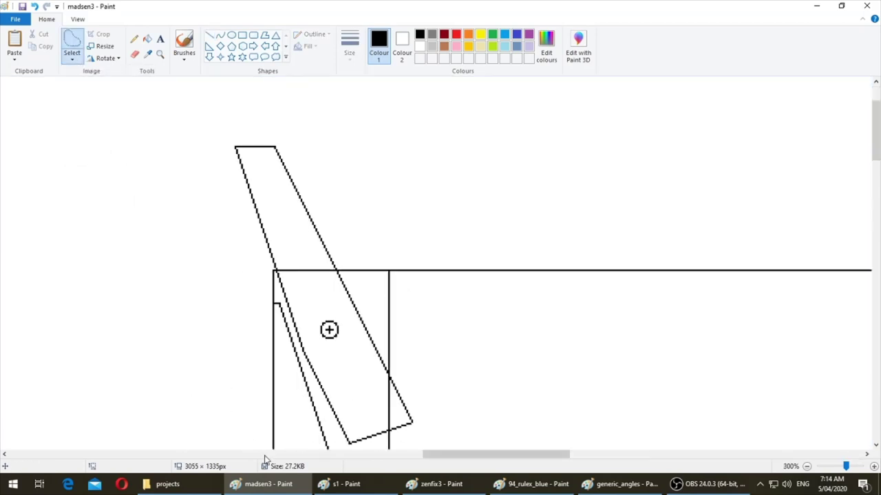
pyautogui.moveTo(429, 455); pyautogui.dragTo(467, 459)
pyautogui.scroll(-3, 61, 337)
pyautogui.scroll(2, 60, 337)
pyautogui.scroll(1, 48, 330)
pyautogui.scroll(1, 104, 214)
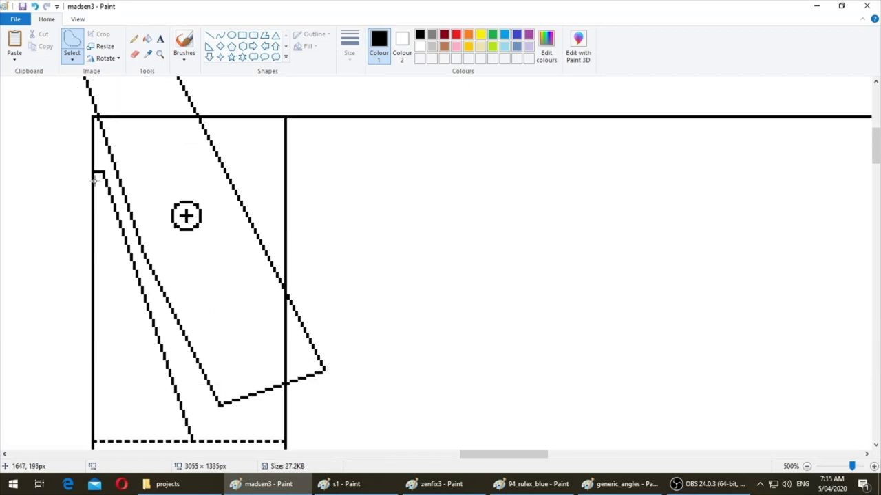
pyautogui.moveTo(97, 178)
pyautogui.mouseDown()
pyautogui.moveTo(102, 163)
pyautogui.moveTo(201, 412)
pyautogui.moveTo(192, 439)
pyautogui.moveTo(160, 419)
pyautogui.moveTo(110, 292)
pyautogui.moveTo(98, 178)
pyautogui.mouseUp()
pyautogui.moveTo(157, 352); pyautogui.dragTo(162, 353)
pyautogui.click(136, 41)
pyautogui.scroll(-3, 195, 232)
pyautogui.scroll(3, 203, 199)
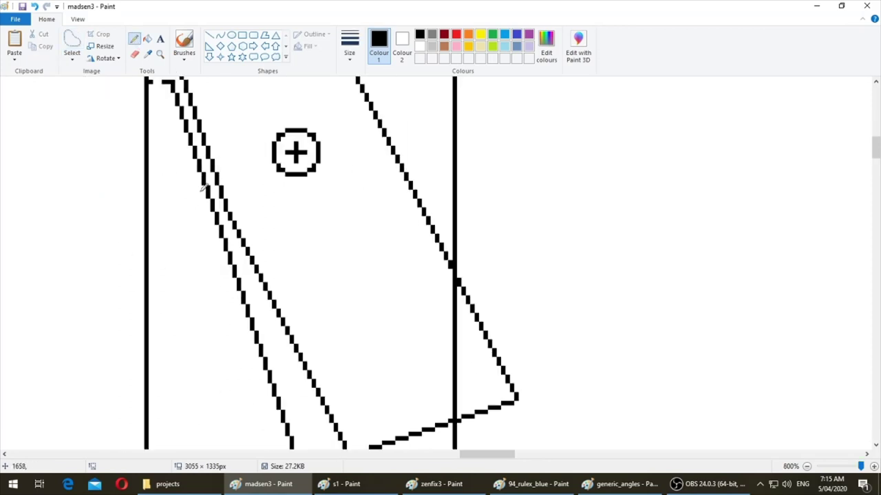
pyautogui.scroll(-5, 277, 237)
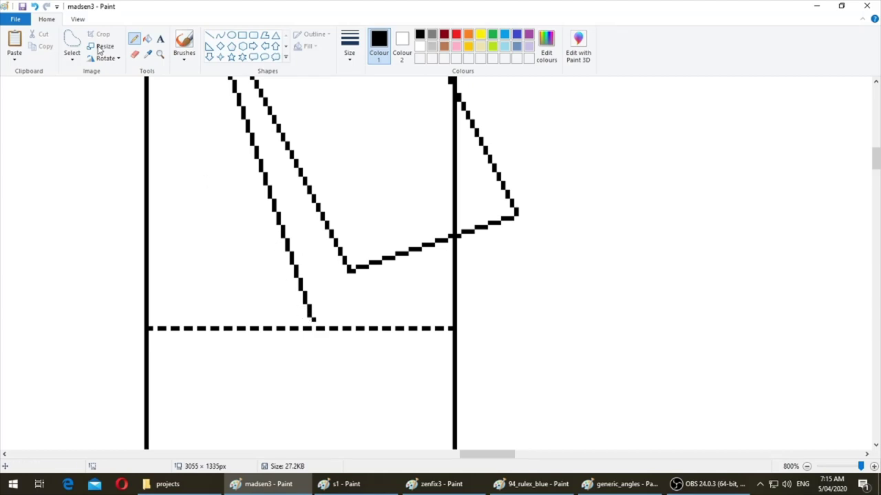
# - Copy a short piece of a steep line from generic_angles and delete the dashed line across madsen3's rear block
pyautogui.click(72, 57)
pyautogui.click(85, 89)
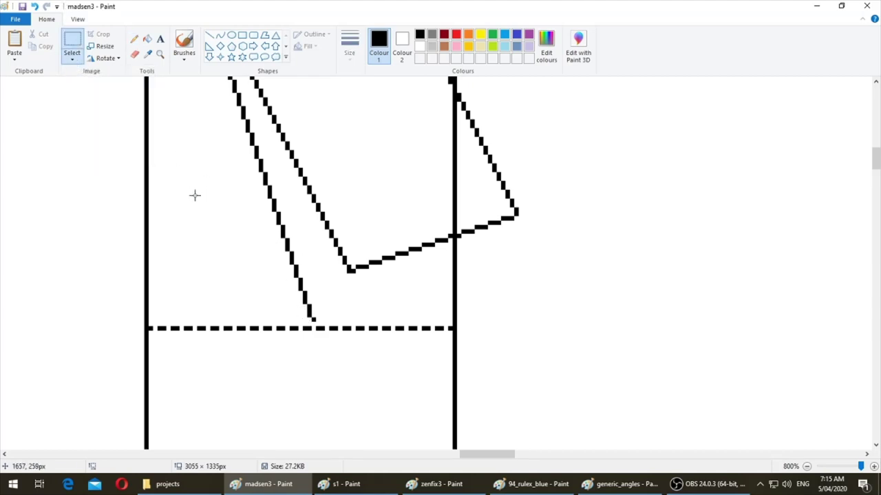
pyautogui.scroll(-3, 195, 200)
pyautogui.click(622, 484)
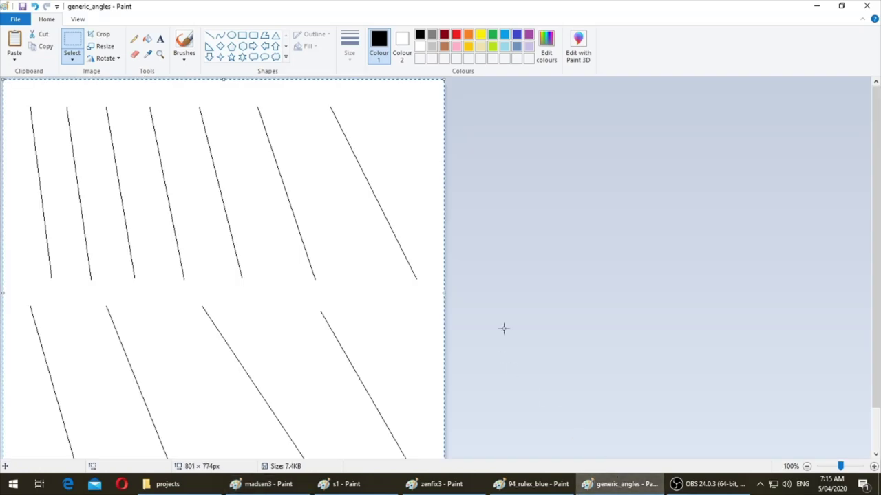
pyautogui.moveTo(250, 95)
pyautogui.mouseDown()
pyautogui.moveTo(281, 177)
pyautogui.moveTo(267, 183)
pyautogui.mouseUp()
pyautogui.hotkey('alt', 'Tab')
pyautogui.scroll(1, 133, 290)
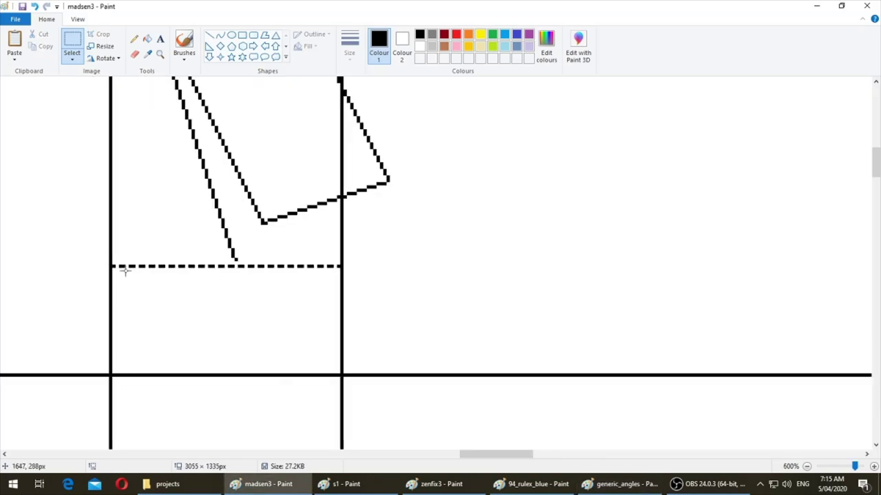
pyautogui.moveTo(150, 282); pyautogui.dragTo(332, 340)
pyautogui.press('Delete')
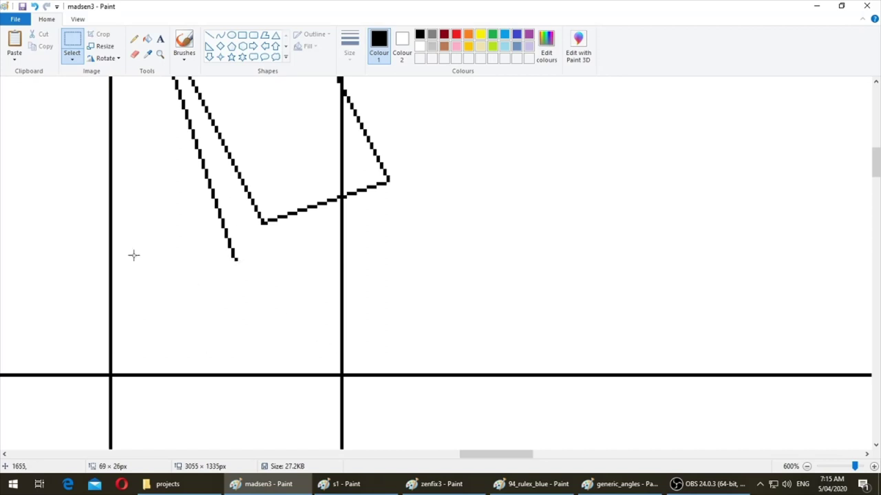
# - Paste the copied segment onto the lower end of the angled line so it extends just past the long horizontal line
pyautogui.hotkey('ctrl', 'v')
pyautogui.moveTo(81, 201); pyautogui.dragTo(253, 287)
pyautogui.scroll(-5, 253, 287)
pyautogui.scroll(3, 252, 288)
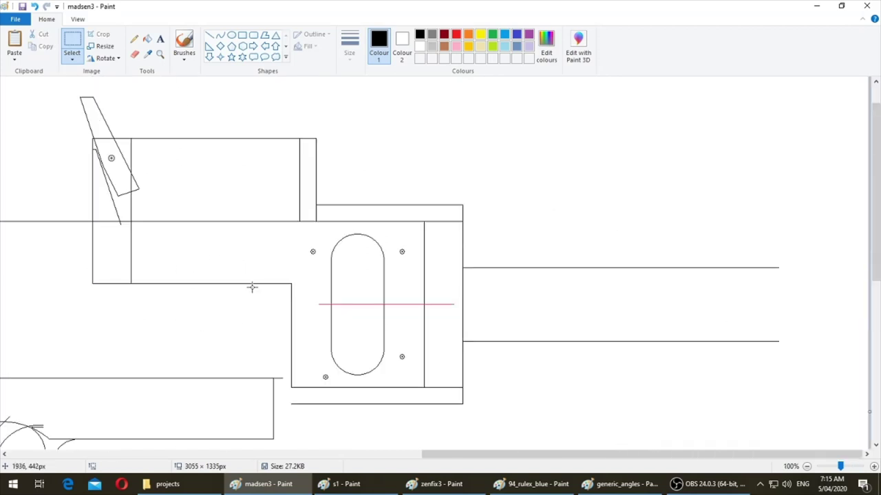
pyautogui.scroll(-3, 139, 248)
pyautogui.scroll(4, 152, 275)
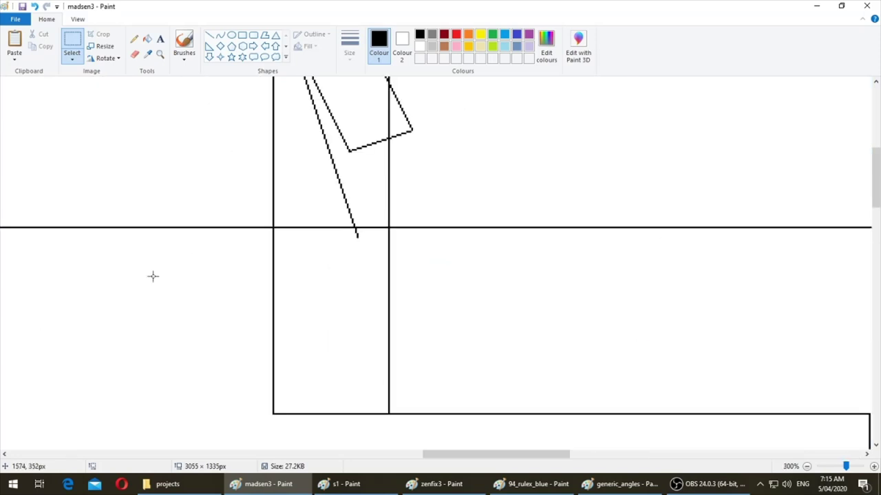
# - Extend the angled line further with another copied segment until it meets the rear block's front vertical line
pyautogui.moveTo(48, 156); pyautogui.dragTo(488, 200)
pyautogui.hotkey('ctrl', 'z')
pyautogui.moveTo(46, 158); pyautogui.dragTo(487, 220)
pyautogui.scroll(-2, 486, 220)
pyautogui.scroll(2, 485, 222)
pyautogui.keyDown('ctrl'); pyautogui.scroll(-1, 462, 237); pyautogui.keyUp('ctrl')
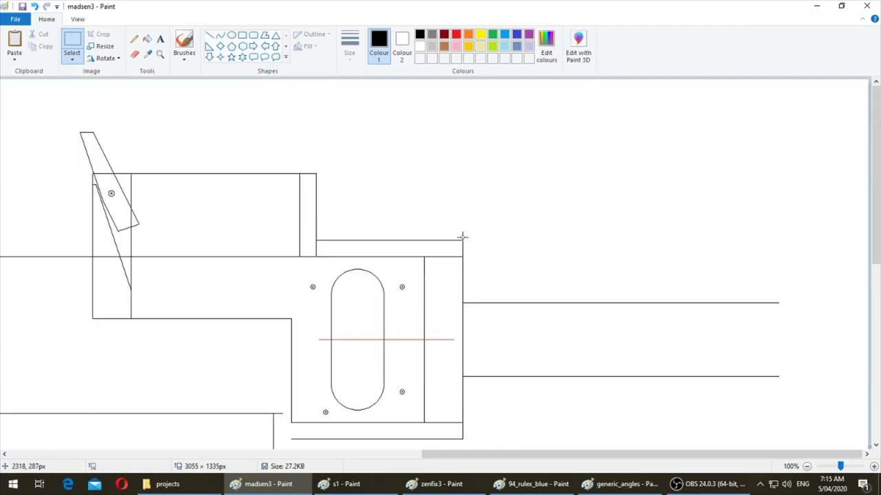
# - Copy the lever's pin hole and place the copy just above the trigger guard, ahead of the trigger
pyautogui.hscroll(-5, 750, 460)
pyautogui.click(463, 485)
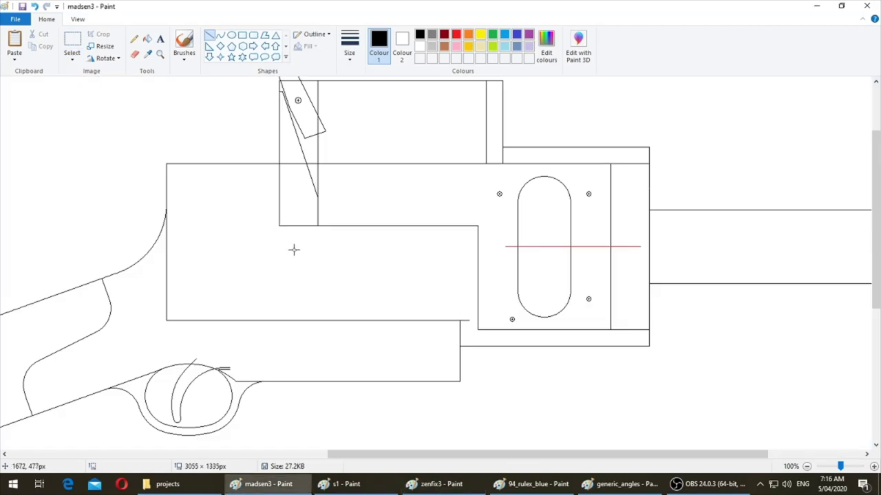
pyautogui.click(67, 40)
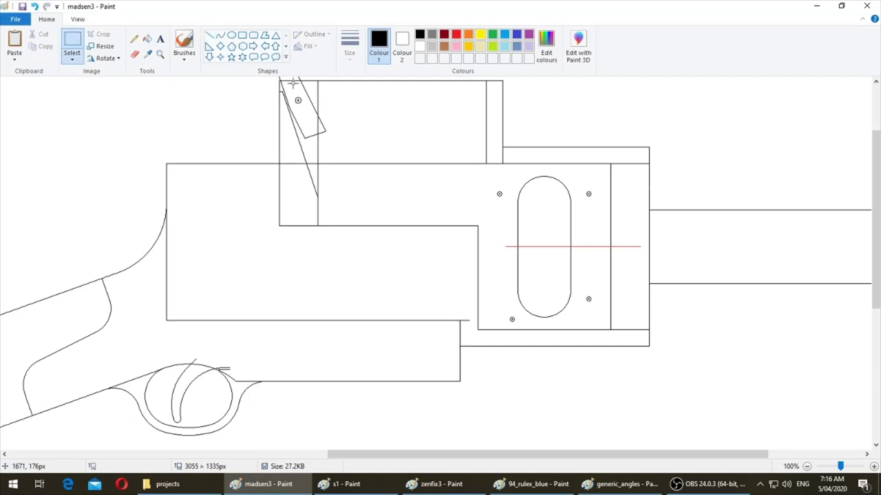
pyautogui.moveTo(301, 107); pyautogui.dragTo(302, 108)
pyautogui.hotkey('ctrl', 'c')
pyautogui.hotkey('ctrl', 'v')
pyautogui.moveTo(60, 149); pyautogui.dragTo(0, 87)
pyautogui.hotkey('ctrl', 'x')
pyautogui.hotkey('alt', 'Tab')
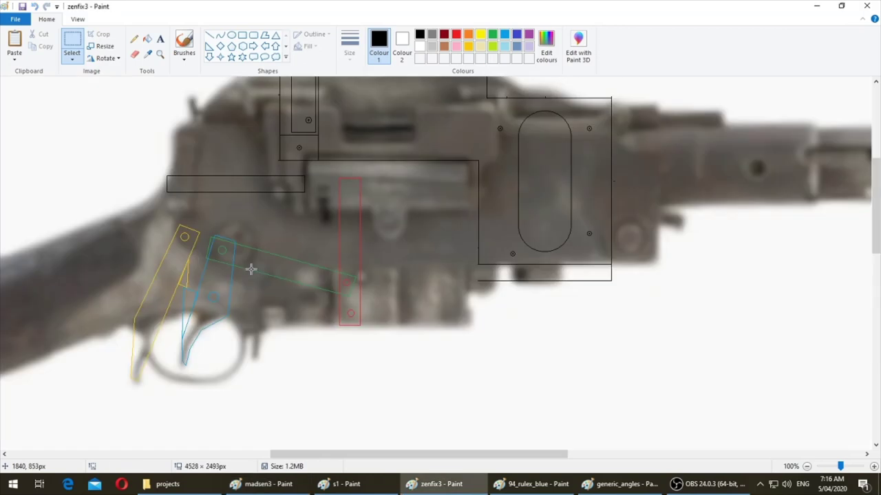
pyautogui.hotkey('alt', 'Tab')
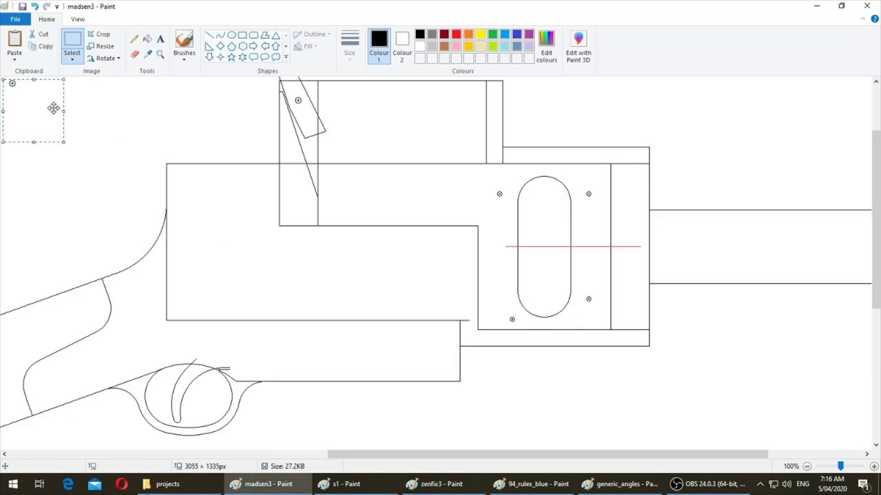
pyautogui.moveTo(268, 354); pyautogui.dragTo(249, 373)
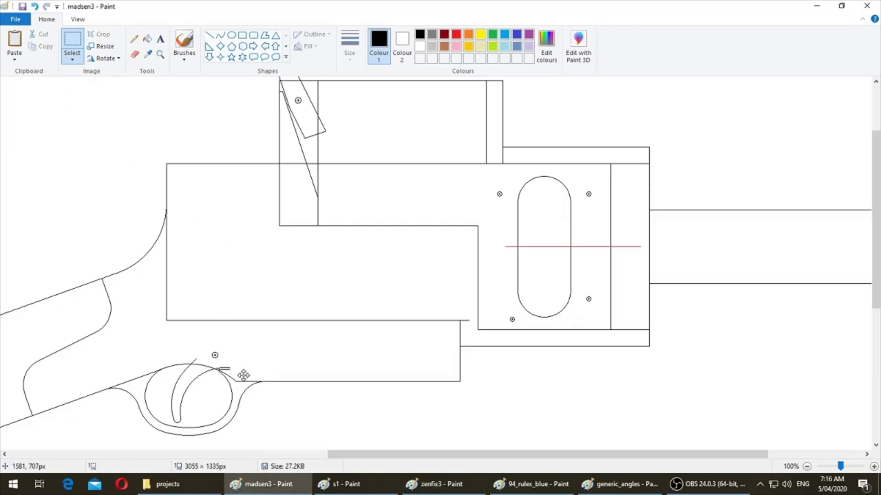
# - Paste all the generic_angles lines onto the zenfix3 photo, flip them horizontally and turn on transparent selection
pyautogui.hotkey('alt', 'Tab')
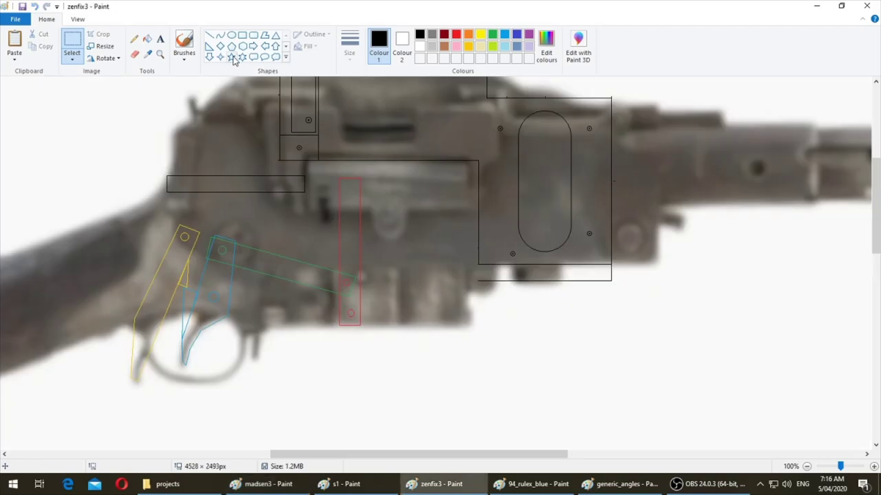
pyautogui.hotkey('alt', 'Tab')
pyautogui.hotkey('alt', 'Tab')
pyautogui.click(623, 484)
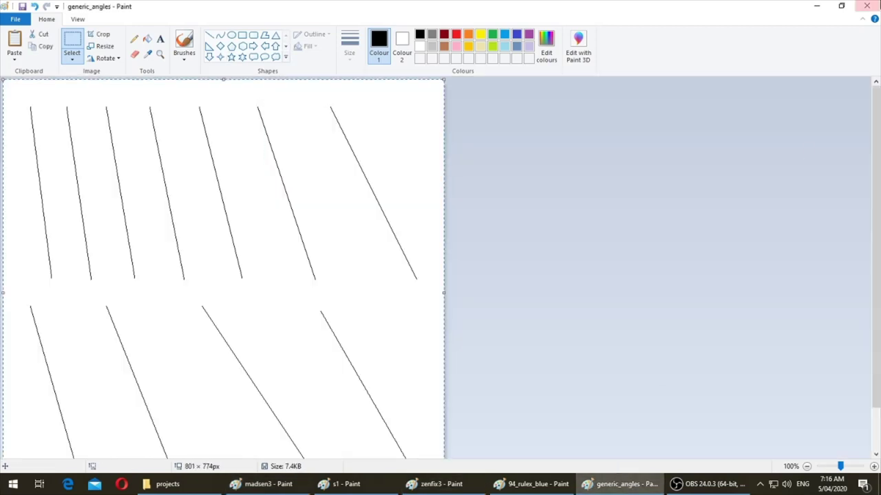
pyautogui.hotkey('alt', 'Tab')
pyautogui.click(106, 58)
pyautogui.click(123, 120)
pyautogui.click(72, 60)
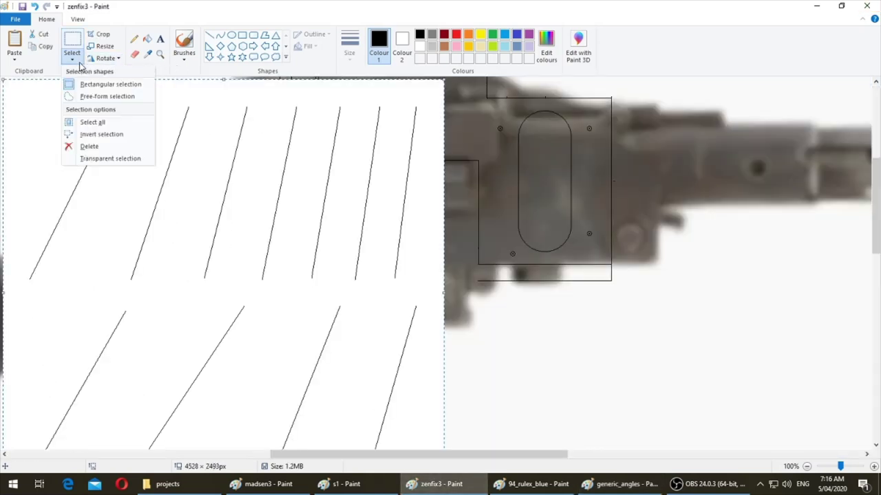
pyautogui.click(110, 159)
# - Try the flipped angle lines over the zenfix3 photo, move them aside, and undo the paste
pyautogui.moveTo(376, 165); pyautogui.dragTo(414, 259)
pyautogui.hotkey('ctrl', 'z')
pyautogui.moveTo(213, 260); pyautogui.dragTo(731, 360)
pyautogui.click(718, 148)
pyautogui.scroll(-1, 719, 161)
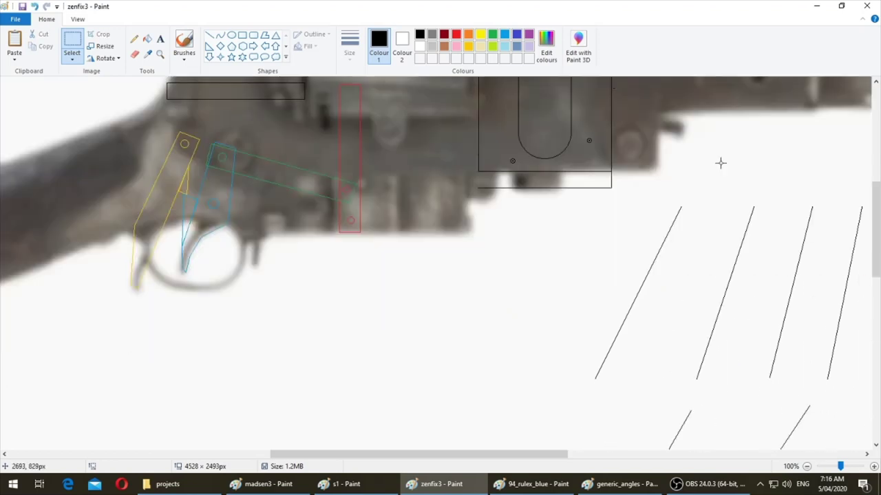
pyautogui.hotkey('ctrl', 'z')
# - Copy the sixth line in the upper row of generic_angles into madsen3 and flip it horizontally
pyautogui.hotkey('alt', 'Tab')
pyautogui.click(576, 291)
pyautogui.moveTo(253, 99); pyautogui.dragTo(305, 271)
pyautogui.click(344, 483)
pyautogui.click(432, 484)
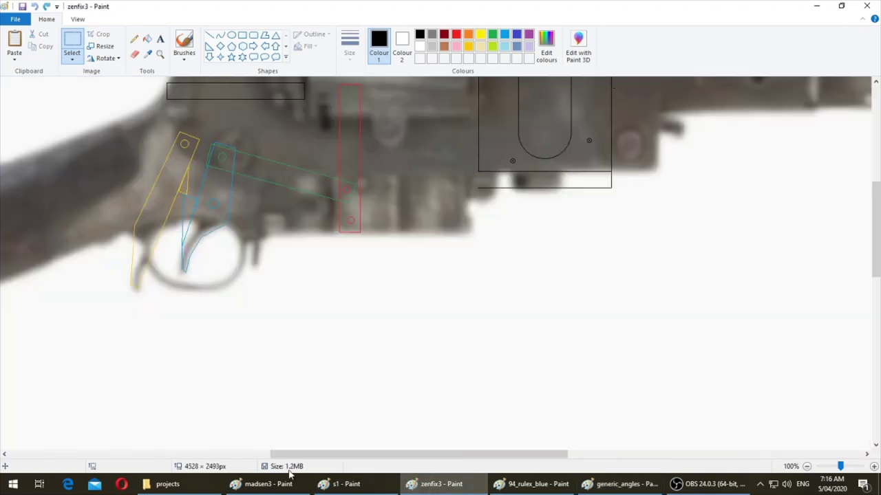
pyautogui.click(264, 484)
pyautogui.hotkey('ctrl', 'v')
pyautogui.click(108, 58)
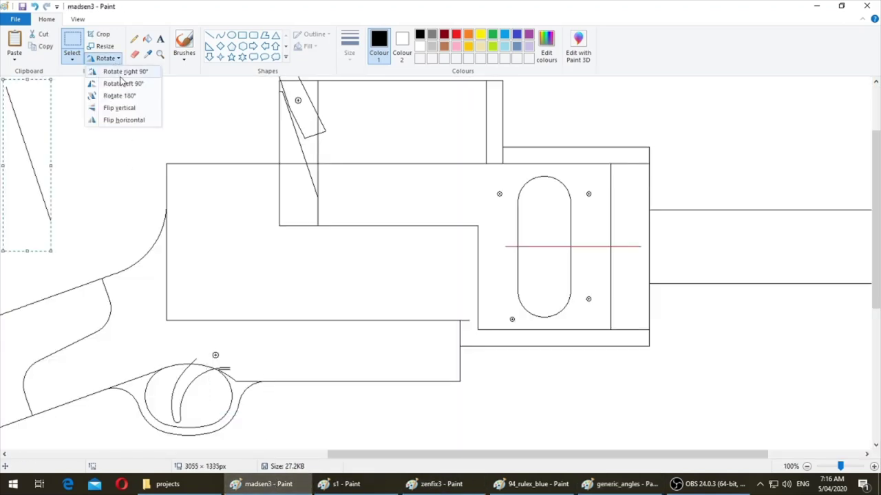
pyautogui.click(137, 121)
# - Cut the flipped line and paste it over the trigger with its lower end meeting the trigger's rear curve
pyautogui.press('Delete')
pyautogui.scroll(1, 321, 399)
pyautogui.scroll(-5, 344, 430)
pyautogui.moveTo(365, 455); pyautogui.dragTo(424, 463)
pyautogui.scroll(1, 367, 406)
pyautogui.hotkey('ctrl', 'v')
pyautogui.moveTo(67, 362); pyautogui.dragTo(206, 179)
pyautogui.scroll(-2, 206, 179)
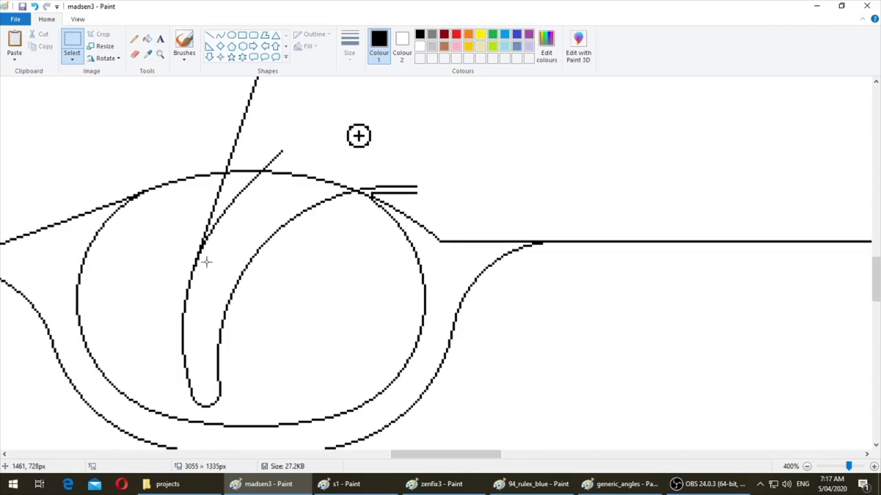
# - Delete the trigger's surplus upper rear curve and paste the slanted line back so it continues the remaining rear curve
pyautogui.scroll(2, 207, 262)
pyautogui.moveTo(373, 150); pyautogui.dragTo(234, 311)
pyautogui.press('Delete')
pyautogui.press('Delete')
pyautogui.hotkey('ctrl', 'v')
pyautogui.moveTo(99, 381); pyautogui.dragTo(278, 179)
pyautogui.moveTo(282, 305); pyautogui.dragTo(338, 217)
pyautogui.keyDown('ctrl'); pyautogui.scroll(-2, 338, 217); pyautogui.keyUp('ctrl')
pyautogui.scroll(3, 337, 214)
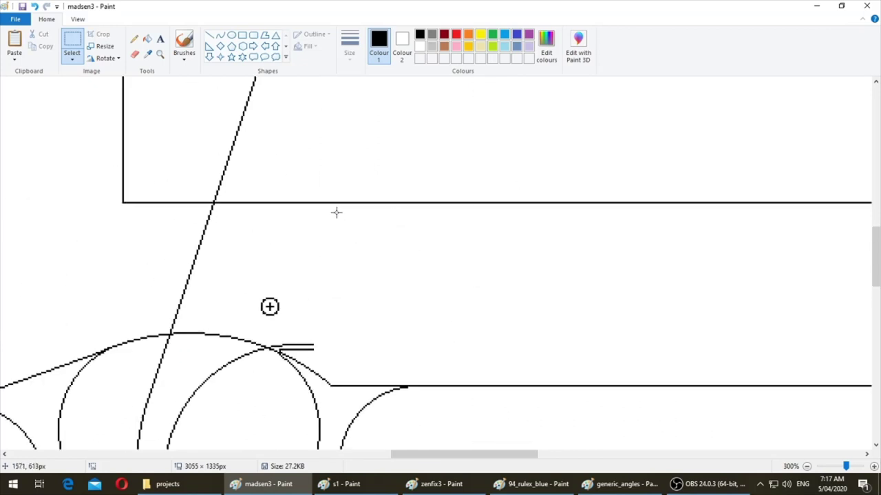
# - Move the pin hole above the trigger about 11 px rearward and 9 px up, and compare it with the zenfix3 photo
pyautogui.moveTo(252, 278); pyautogui.dragTo(271, 289)
pyautogui.keyDown('ctrl'); pyautogui.scroll(-2, 271, 289); pyautogui.keyUp('ctrl')
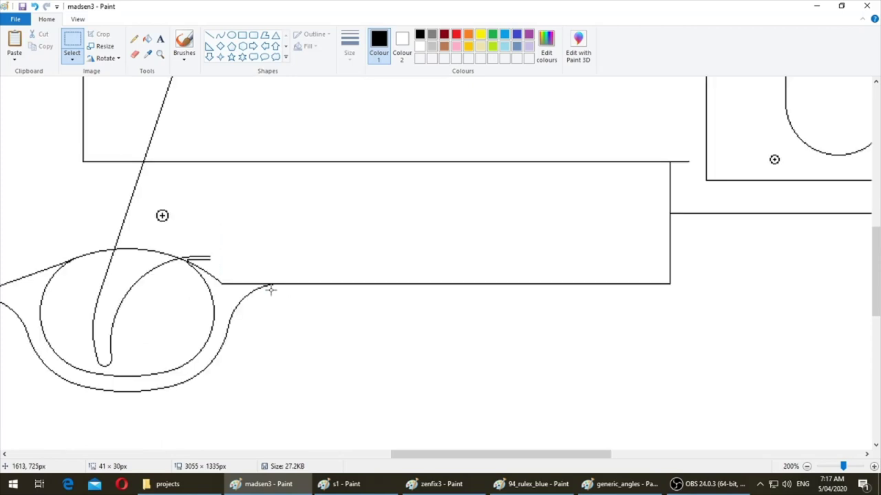
pyautogui.hotkey('alt', 'Tab')
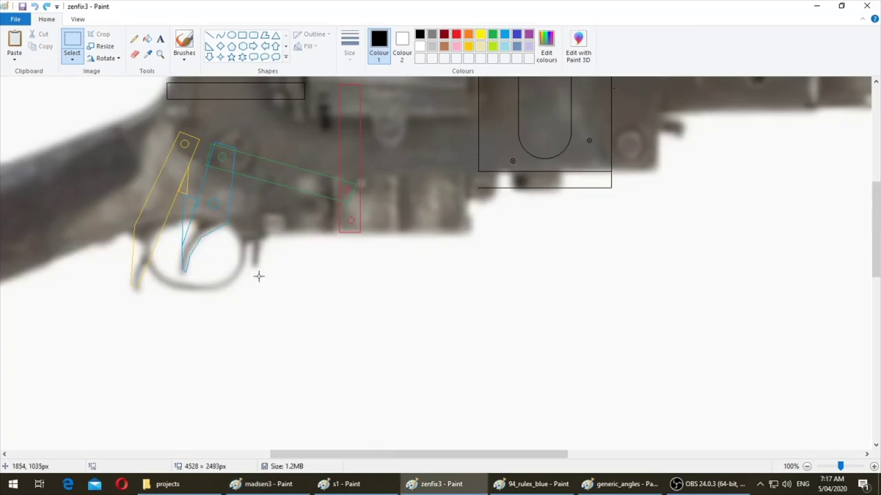
pyautogui.hotkey('alt', 'Tab')
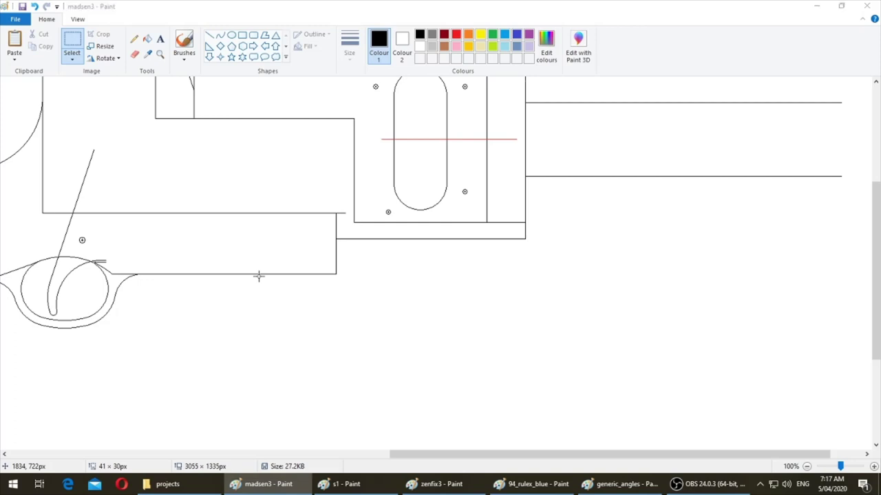
# - Copy the 12 mm circle from the 94_generic_thicknesses sheet and return to madsen3
pyautogui.hotkey('alt', 'Tab')
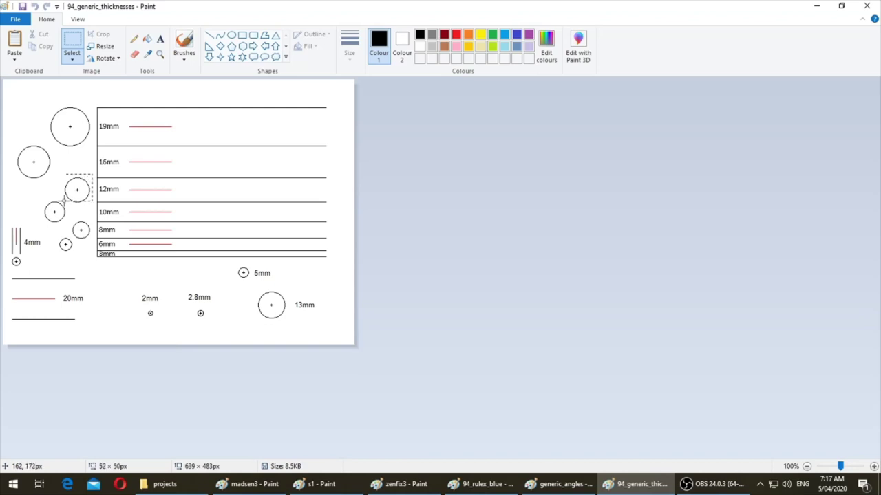
pyautogui.moveTo(61, 203); pyautogui.dragTo(62, 204)
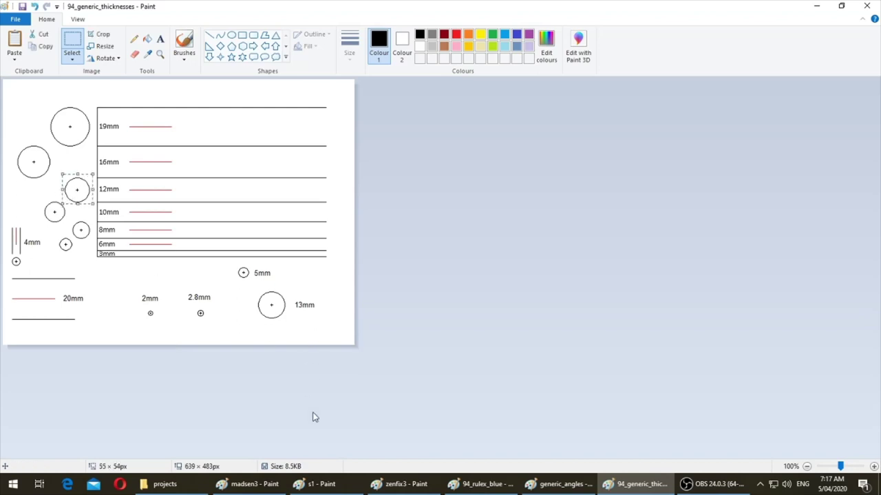
pyautogui.click(249, 484)
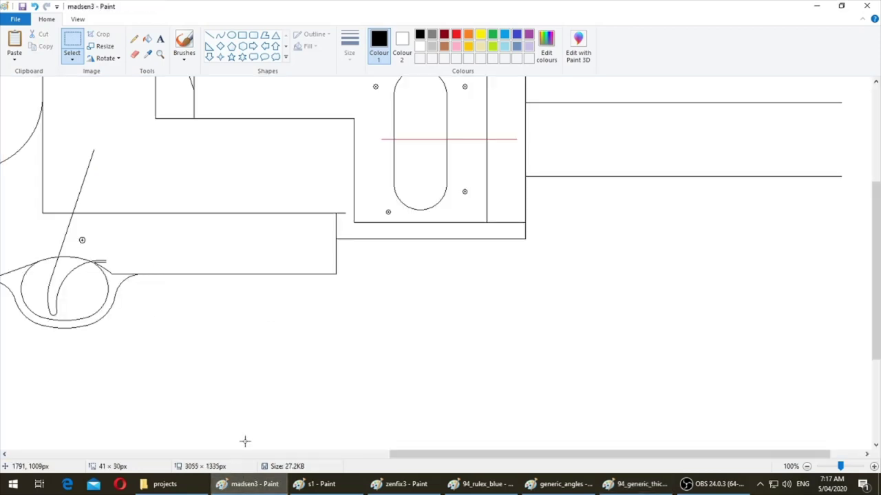
# - Check the zenfix3 trigger parts and paste the 12 mm circle against the slanted line's front side, above the receiver's lower edge
pyautogui.click(406, 484)
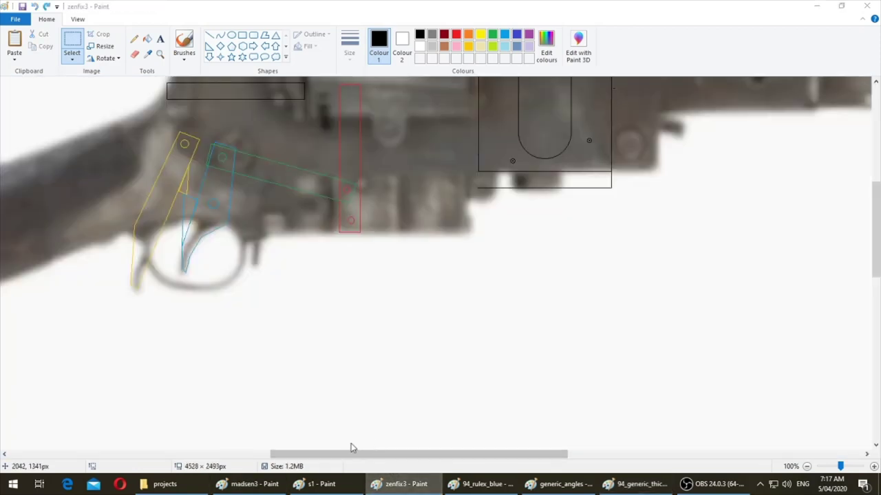
pyautogui.click(400, 484)
pyautogui.scroll(1, 291, 435)
pyautogui.scroll(1, 291, 435)
pyautogui.hotkey('alt', 'Tab')
pyautogui.hotkey('alt', 'Tab')
pyautogui.scroll(-1, 290, 436)
pyautogui.scroll(1, 290, 435)
pyautogui.scroll(-2, 291, 435)
pyautogui.hotkey('ctrl', 'v')
pyautogui.moveTo(61, 135); pyautogui.dragTo(293, 173)
pyautogui.scroll(-2, 293, 175)
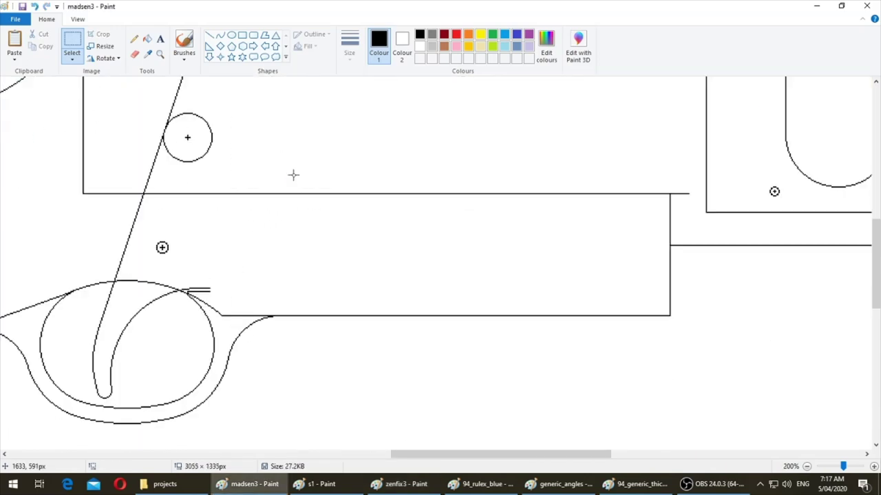
# - Compare with the zenfix3 trigger and erase the part of the slanted line that extends above its contact with the circle
pyautogui.hotkey('alt', 'Tab')
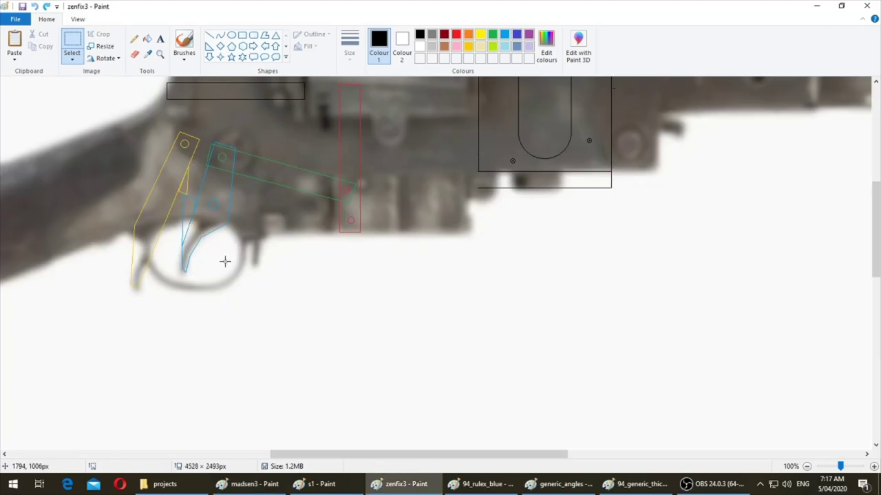
pyautogui.scroll(3, 213, 277)
pyautogui.hotkey('alt', 'Tab')
pyautogui.scroll(-3, 165, 294)
pyautogui.scroll(3, 165, 295)
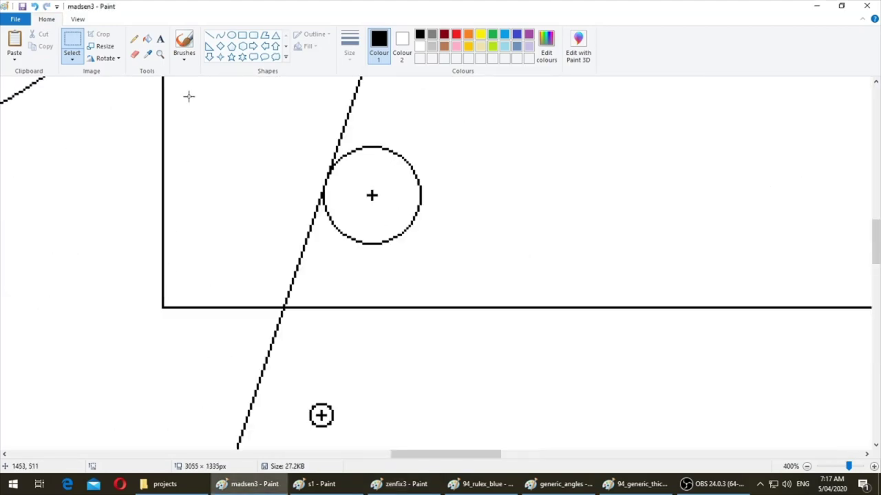
pyautogui.click(133, 55)
pyautogui.scroll(3, 295, 258)
pyautogui.scroll(1, 295, 258)
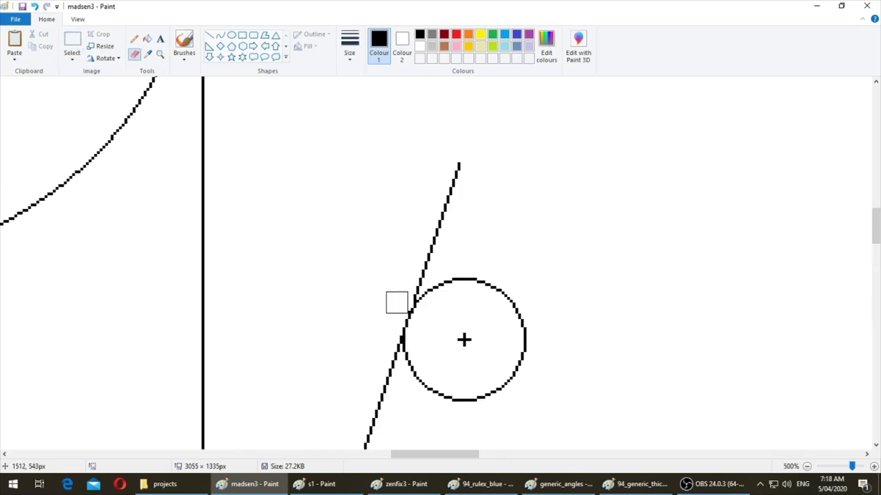
pyautogui.moveTo(408, 281)
pyautogui.mouseDown()
pyautogui.moveTo(484, 148)
pyautogui.moveTo(462, 157)
pyautogui.mouseUp()
# - Copy a segment of the slanted line and paste it parallel, touching the opposite side of the 12 mm circle
pyautogui.click(71, 36)
pyautogui.scroll(-2, 356, 172)
pyautogui.scroll(-3, 274, 246)
pyautogui.scroll(2, 274, 245)
pyautogui.scroll(2, 294, 187)
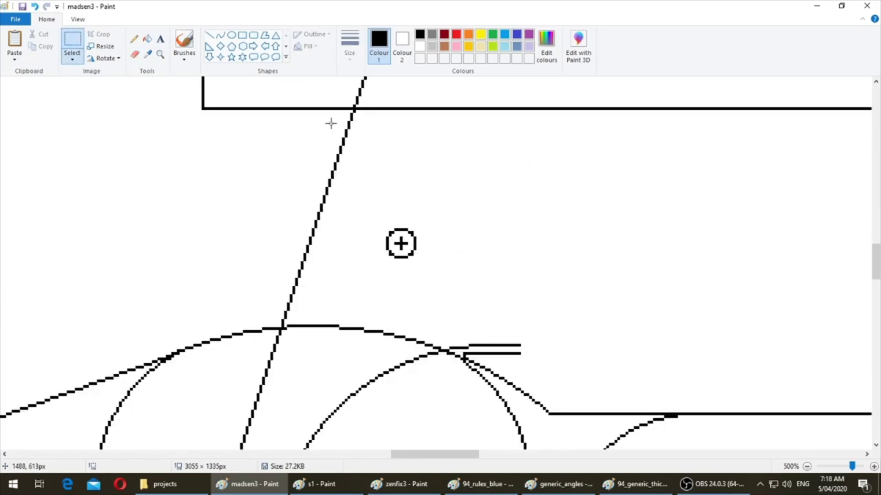
pyautogui.moveTo(340, 116); pyautogui.dragTo(300, 314)
pyautogui.hotkey('ctrl', 'c')
pyautogui.scroll(3, 406, 305)
pyautogui.hotkey('ctrl', 'v')
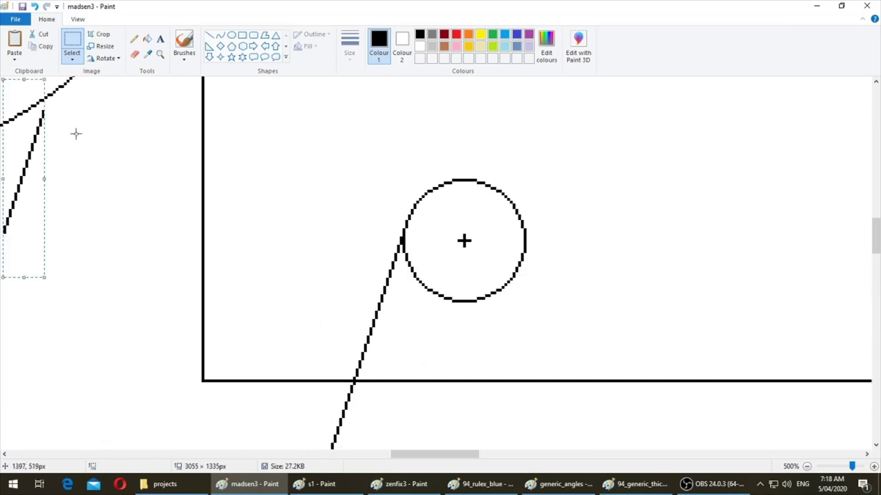
pyautogui.moveTo(20, 157); pyautogui.dragTo(492, 302)
# - Erase the arc of the 12 mm circle between its lowest point and the new parallel line
pyautogui.click(135, 55)
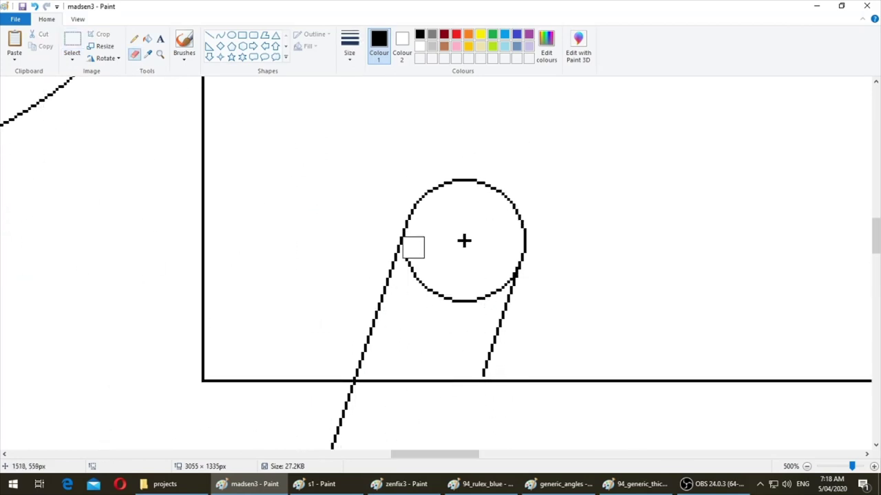
pyautogui.moveTo(413, 248); pyautogui.dragTo(423, 278)
pyautogui.hotkey('ctrl', 'z')
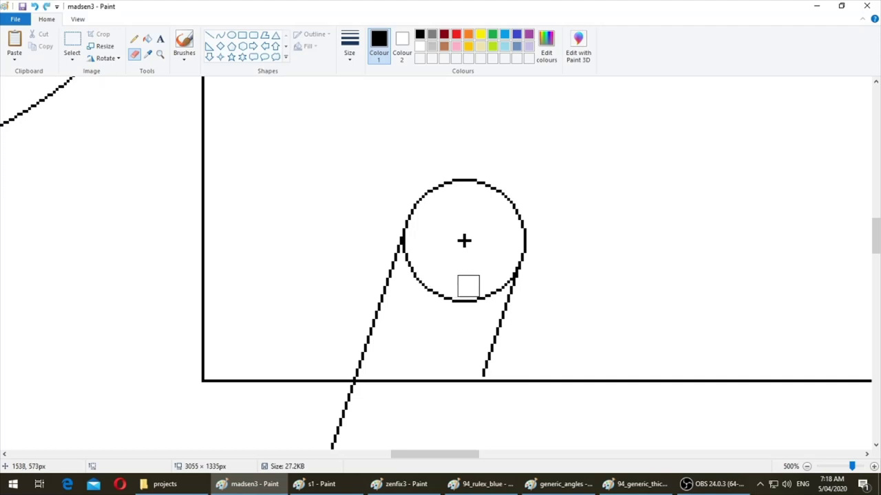
pyautogui.moveTo(479, 288); pyautogui.dragTo(504, 267)
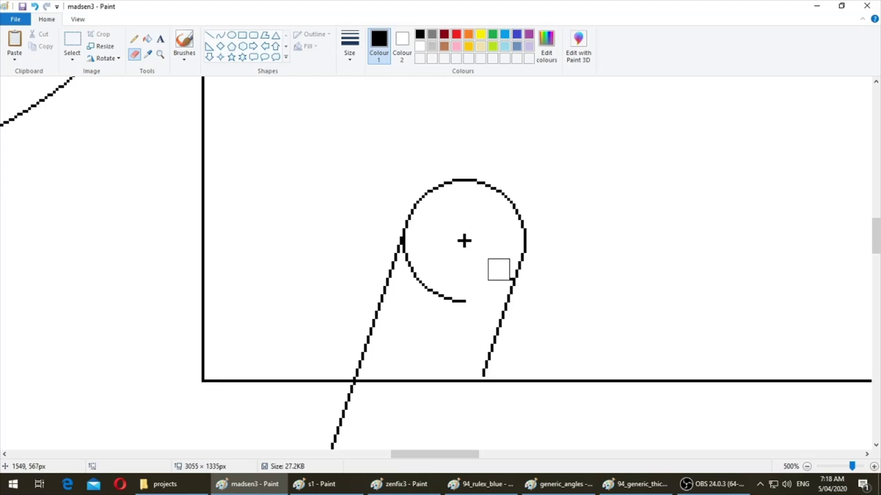
# - Extend the new parallel line down past the trigger's curved edge with pasted copies of the slanted segment
pyautogui.scroll(-5, 495, 268)
pyautogui.hotkey('ctrl', 'v')
pyautogui.moveTo(22, 104); pyautogui.dragTo(462, 176)
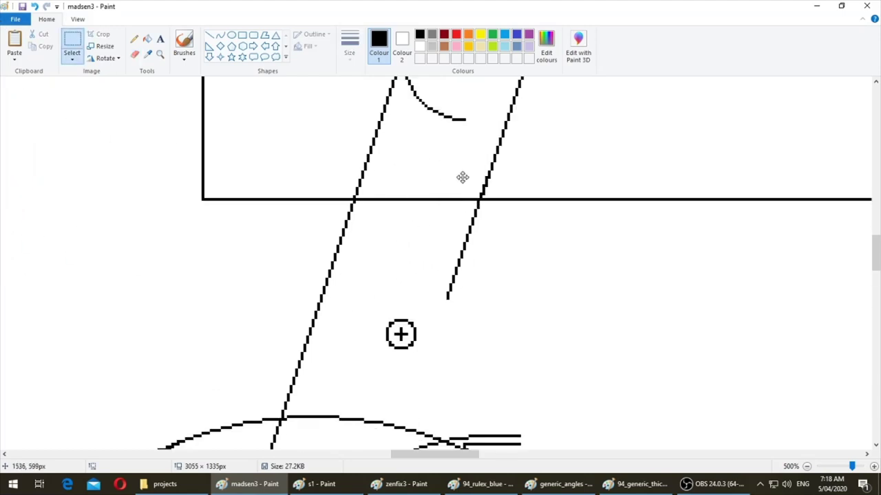
pyautogui.hotkey('ctrl', 'v')
pyautogui.moveTo(14, 126); pyautogui.dragTo(418, 319)
pyautogui.scroll(-3, 418, 317)
pyautogui.keyDown('ctrl'); pyautogui.scroll(1, 411, 315); pyautogui.keyUp('ctrl')
pyautogui.hotkey('ctrl', 'v')
pyautogui.moveTo(14, 173); pyautogui.dragTo(474, 256)
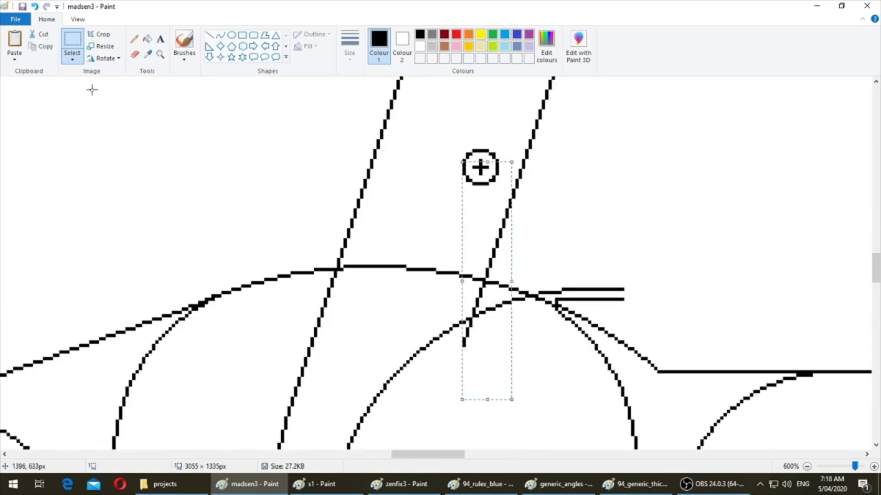
# - Trim the parallel line and the trigger's inner curve where they extend beyond their intersection
pyautogui.click(135, 54)
pyautogui.moveTo(549, 280)
pyautogui.mouseDown()
pyautogui.moveTo(631, 281)
pyautogui.moveTo(541, 268)
pyautogui.moveTo(528, 275)
pyautogui.moveTo(552, 285)
pyautogui.moveTo(472, 340)
pyautogui.moveTo(518, 364)
pyautogui.mouseUp()
pyautogui.keyDown('ctrl'); pyautogui.scroll(-3, 518, 363); pyautogui.keyUp('ctrl')
# - Place a copy of the trigger's rounded upper end between the two slanted lines, beside the pin hole
pyautogui.click(72, 45)
pyautogui.scroll(3, 293, 221)
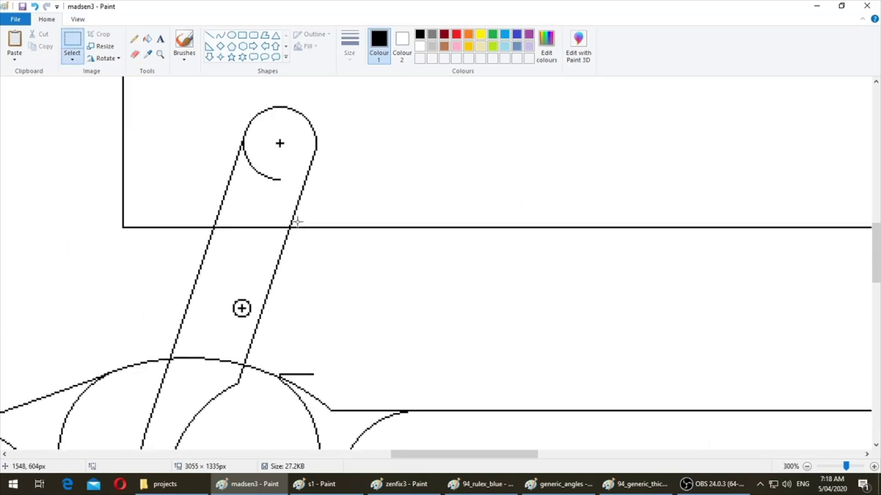
pyautogui.moveTo(230, 106); pyautogui.dragTo(322, 181)
pyautogui.keyDown('ctrl'); pyautogui.scroll(2, 323, 180); pyautogui.keyUp('ctrl')
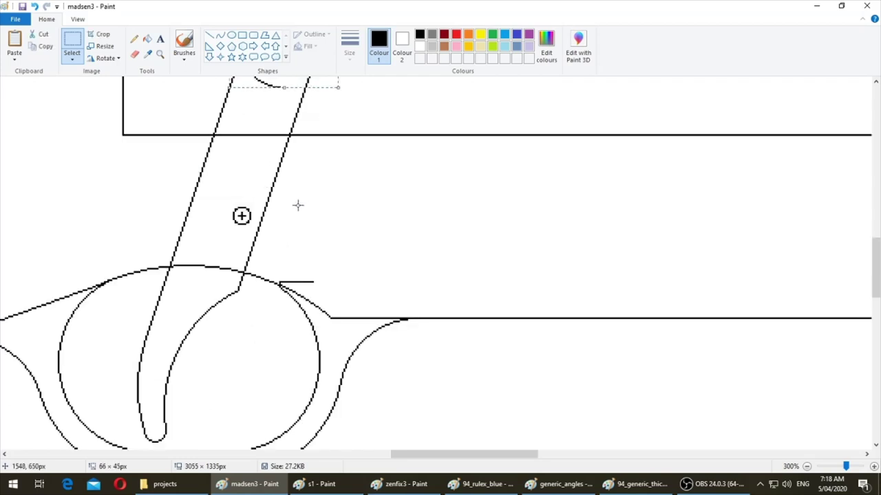
pyautogui.moveTo(40, 149); pyautogui.dragTo(358, 294)
# - Mark the copied circle's centre midway between the slanted lines and remove the circle
pyautogui.click(134, 39)
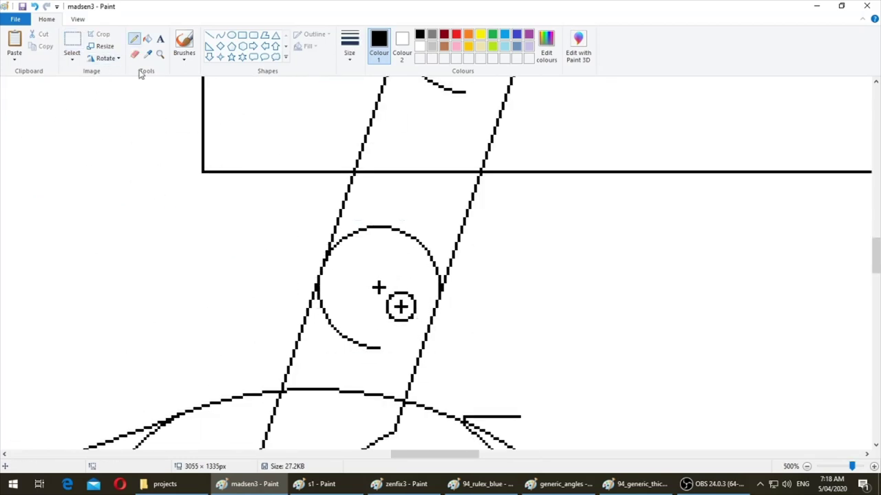
pyautogui.keyDown('ctrl'); pyautogui.scroll(1, 484, 290); pyautogui.keyUp('ctrl')
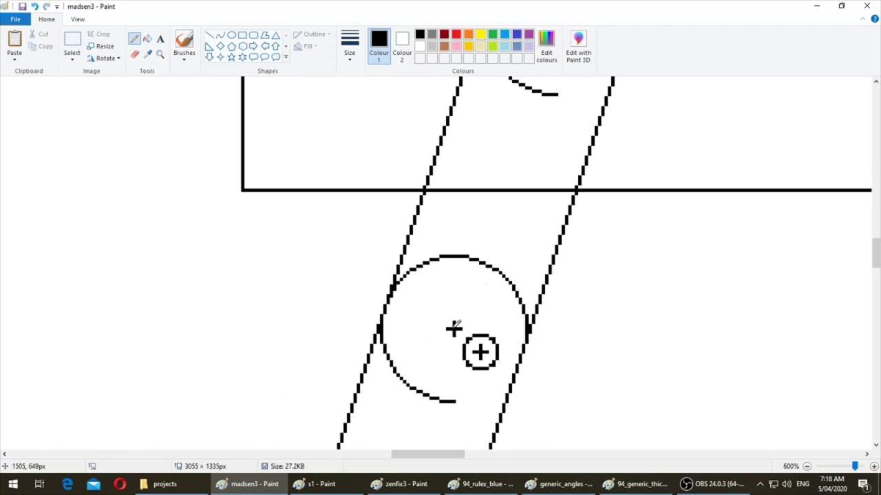
pyautogui.hotkey('ctrl', 'z')
# - Cut the pin hole and paste it centred on the mark midway between the slanted lines
pyautogui.click(72, 40)
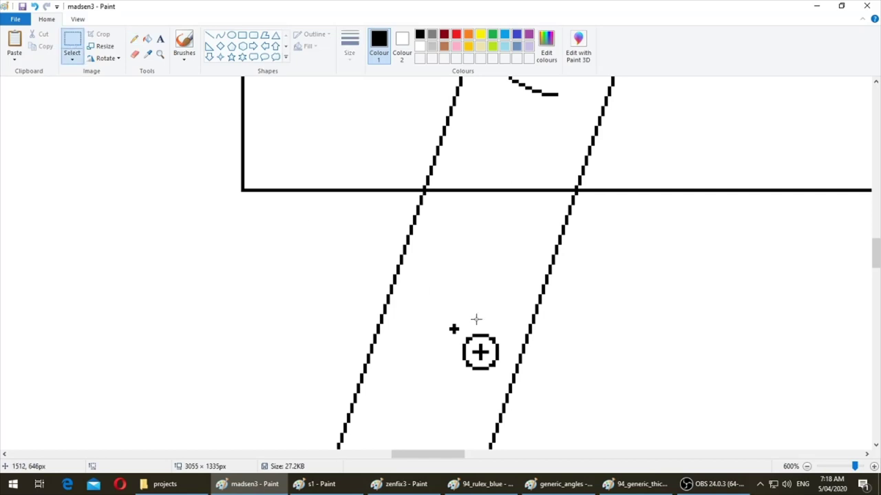
pyautogui.moveTo(455, 327); pyautogui.dragTo(504, 377)
pyautogui.hotkey('ctrl', 'c')
pyautogui.hotkey('ctrl', 'v')
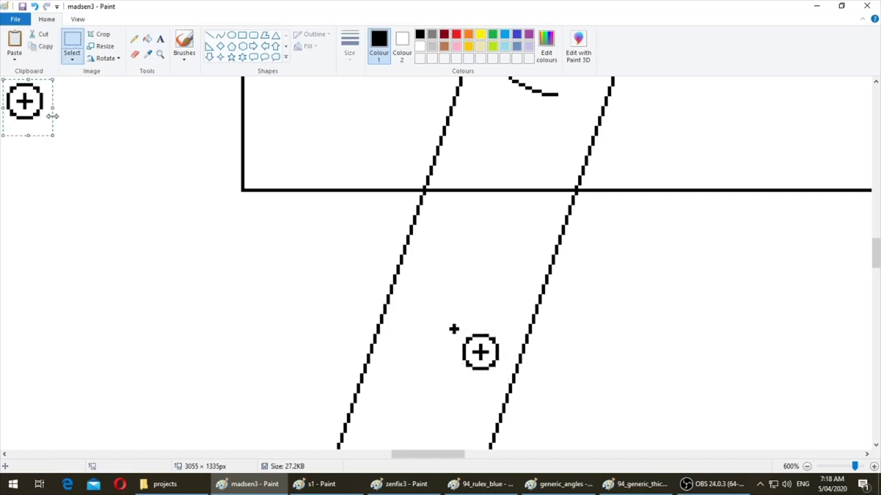
pyautogui.press('Delete')
pyautogui.moveTo(459, 327); pyautogui.dragTo(508, 378)
pyautogui.hotkey('ctrl', 'x')
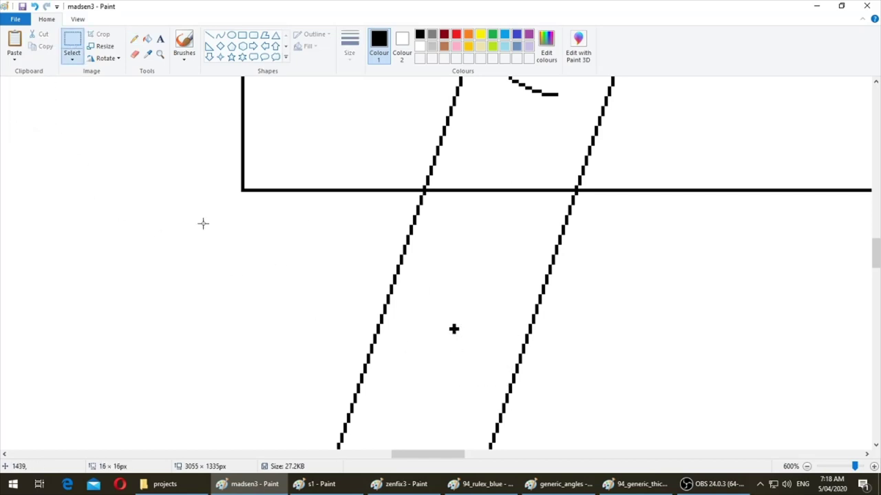
pyautogui.hotkey('ctrl', 'v')
pyautogui.moveTo(25, 119); pyautogui.dragTo(454, 349)
# - Paste a second copy of the pin hole onto the centre mark of the trigger's rounded upper end
pyautogui.scroll(-4, 455, 349)
pyautogui.scroll(2, 455, 349)
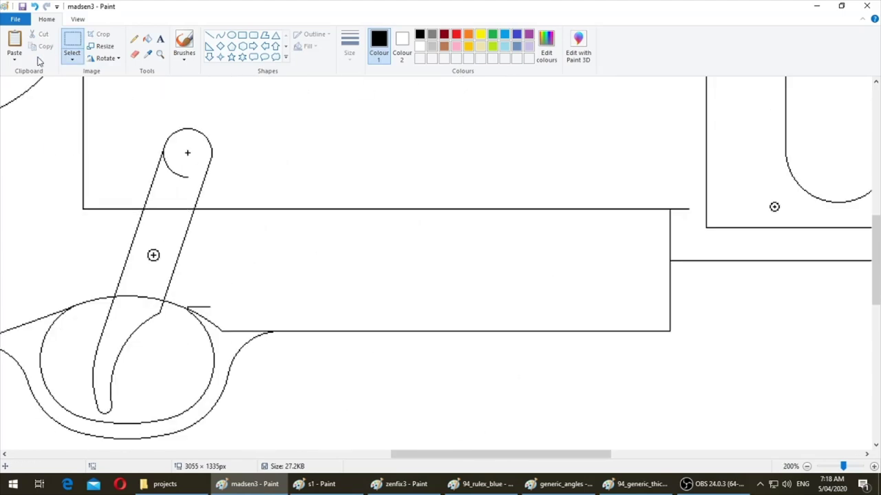
pyautogui.scroll(2, 114, 175)
pyautogui.hotkey('ctrl', 'v')
pyautogui.moveTo(22, 101)
pyautogui.mouseDown()
pyautogui.moveTo(387, 227)
pyautogui.moveTo(378, 235)
pyautogui.mouseUp()
pyautogui.scroll(-2, 378, 236)
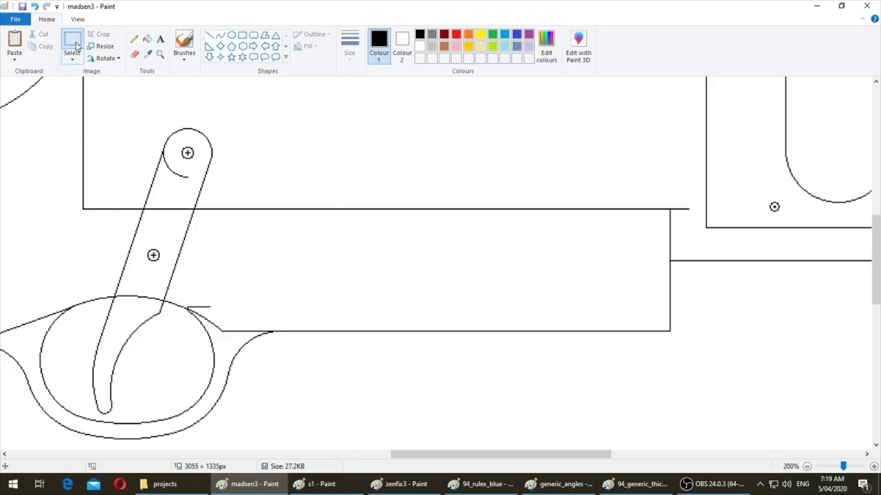